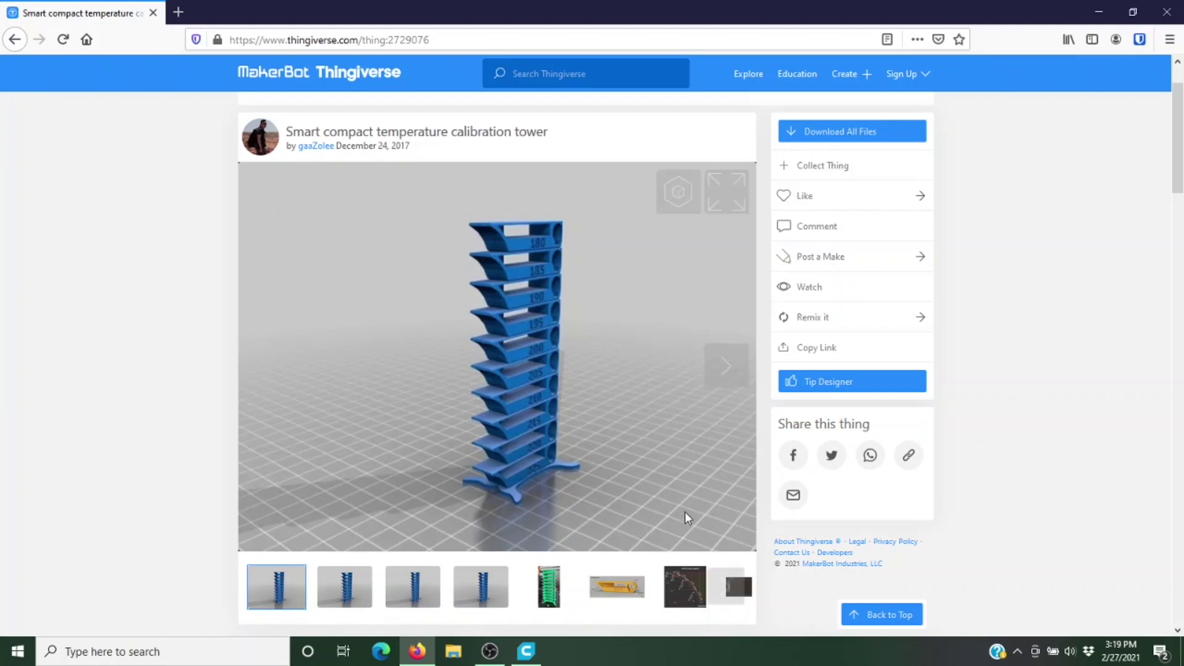
Download SmartTemperatureTower_PLA_180-225.stl from the tower's Thing Files list
scroll(687, 517, down, 6)
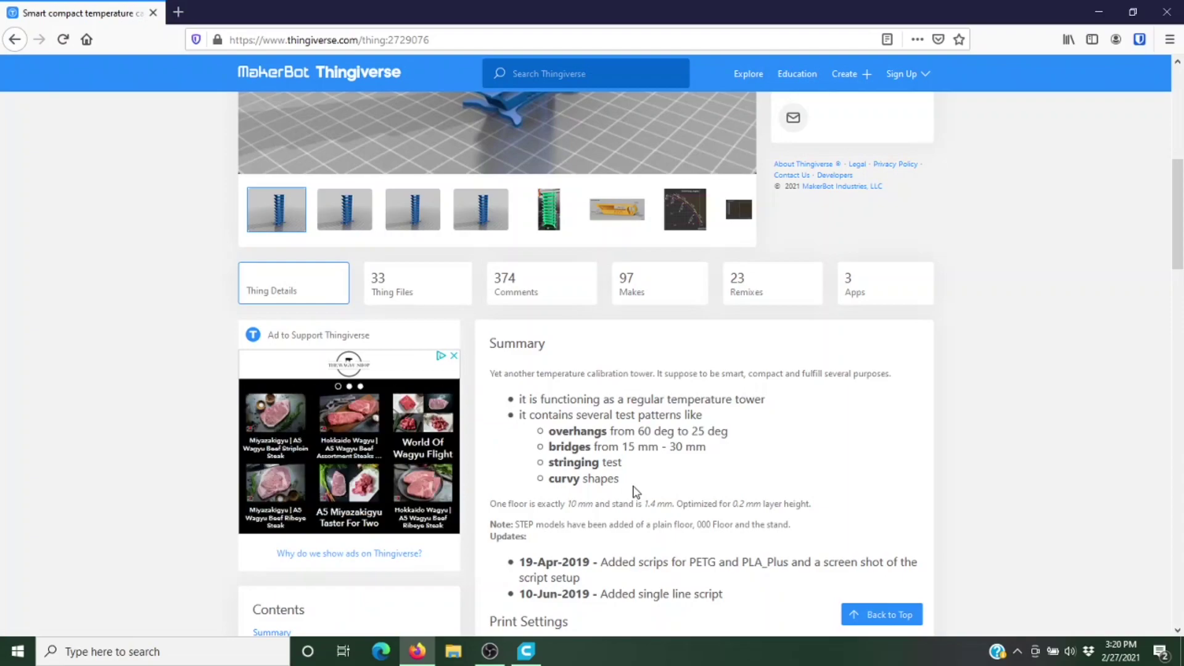
scroll(635, 492, down, 2)
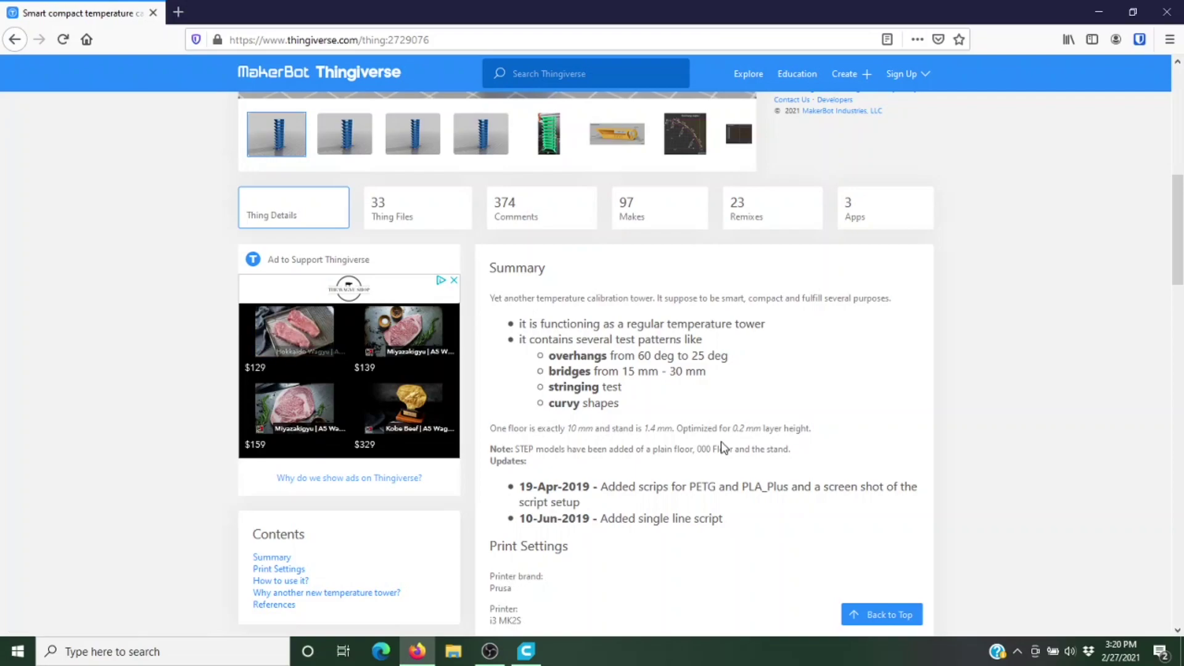
click(411, 216)
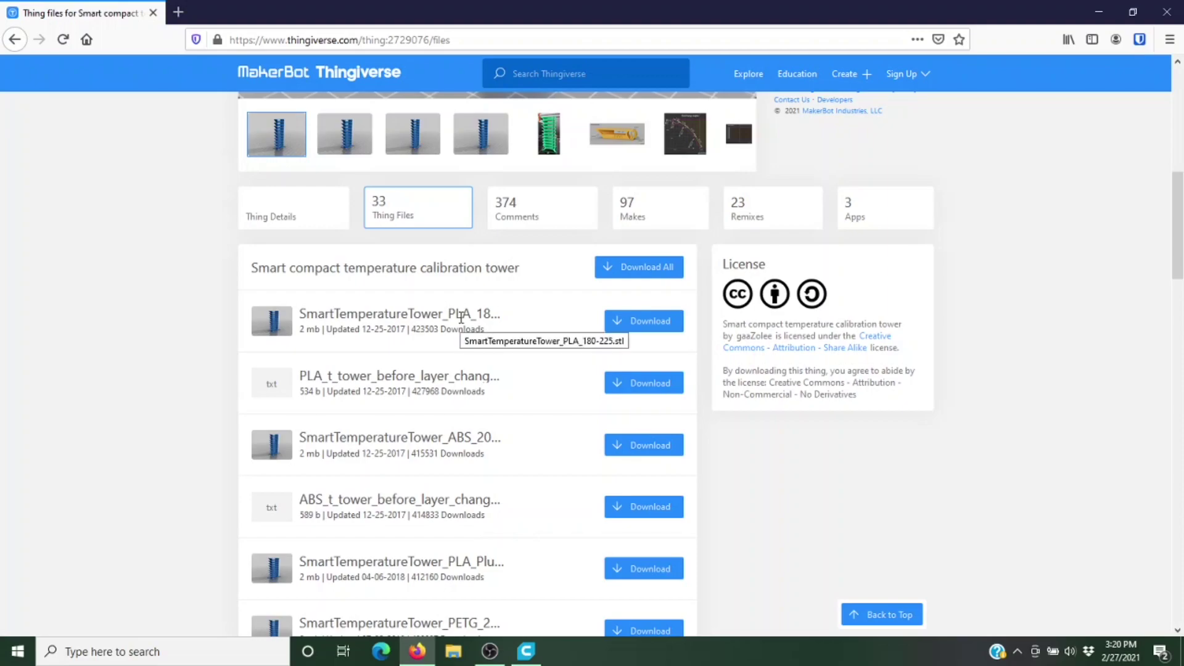
click(655, 335)
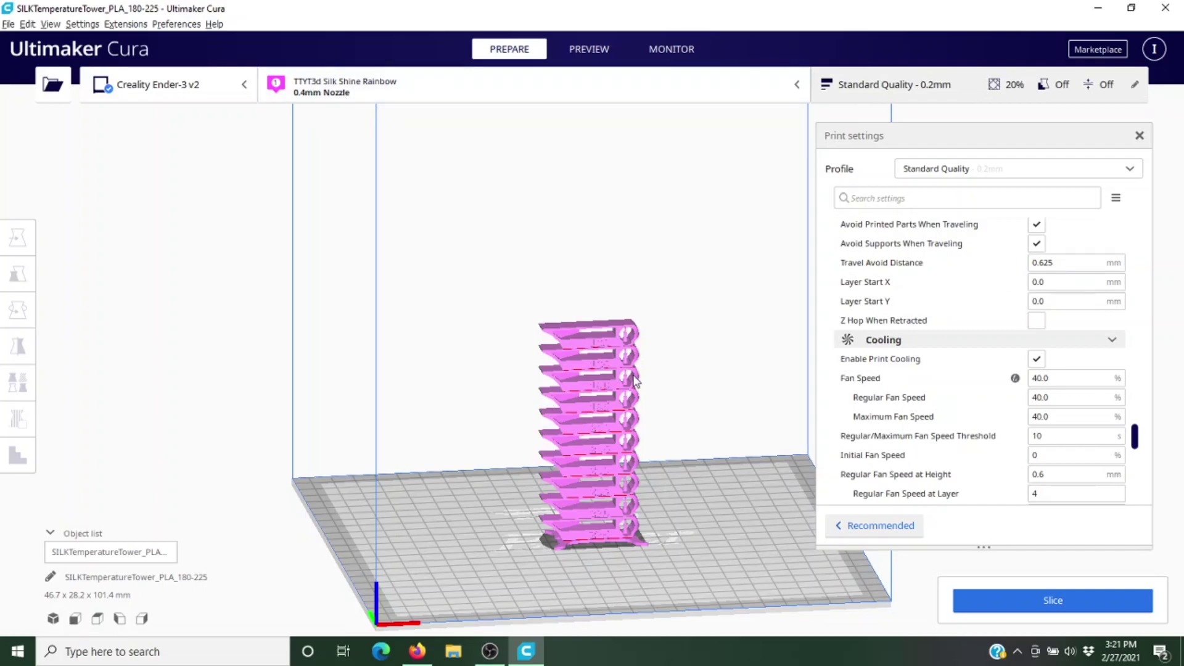
Set Print Speed to 30 mm/s, bringing the wall speeds down to 15 mm/s
scroll(1181, 368, up, 2)
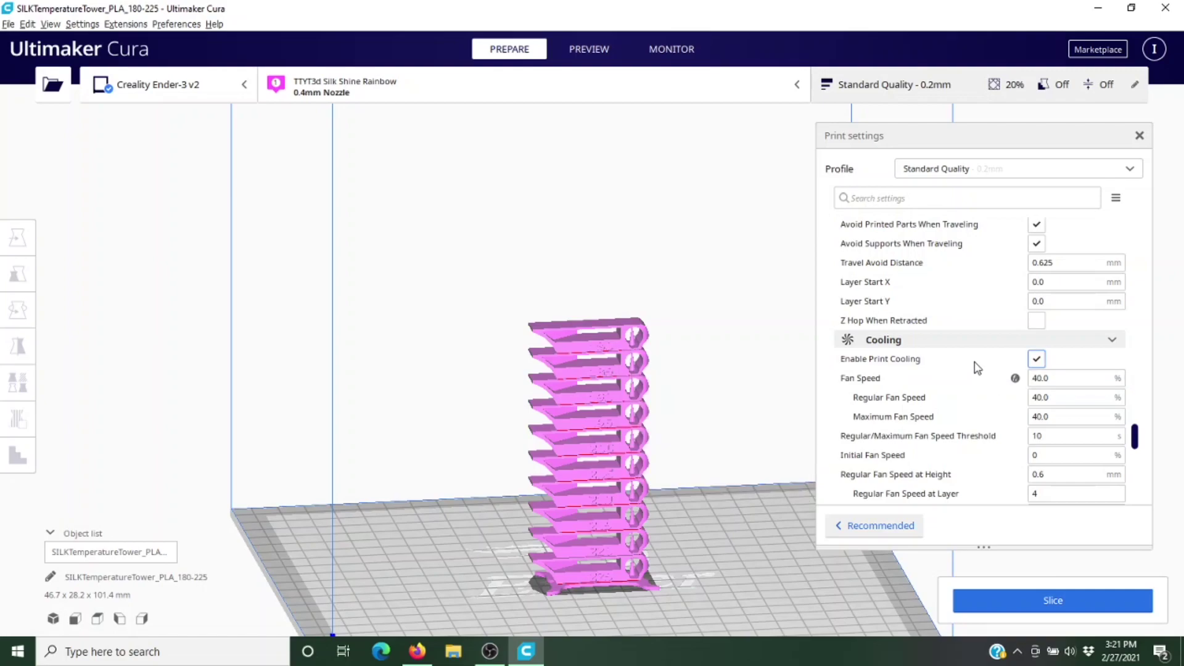
scroll(978, 368, up, 6)
scroll(978, 369, up, 1)
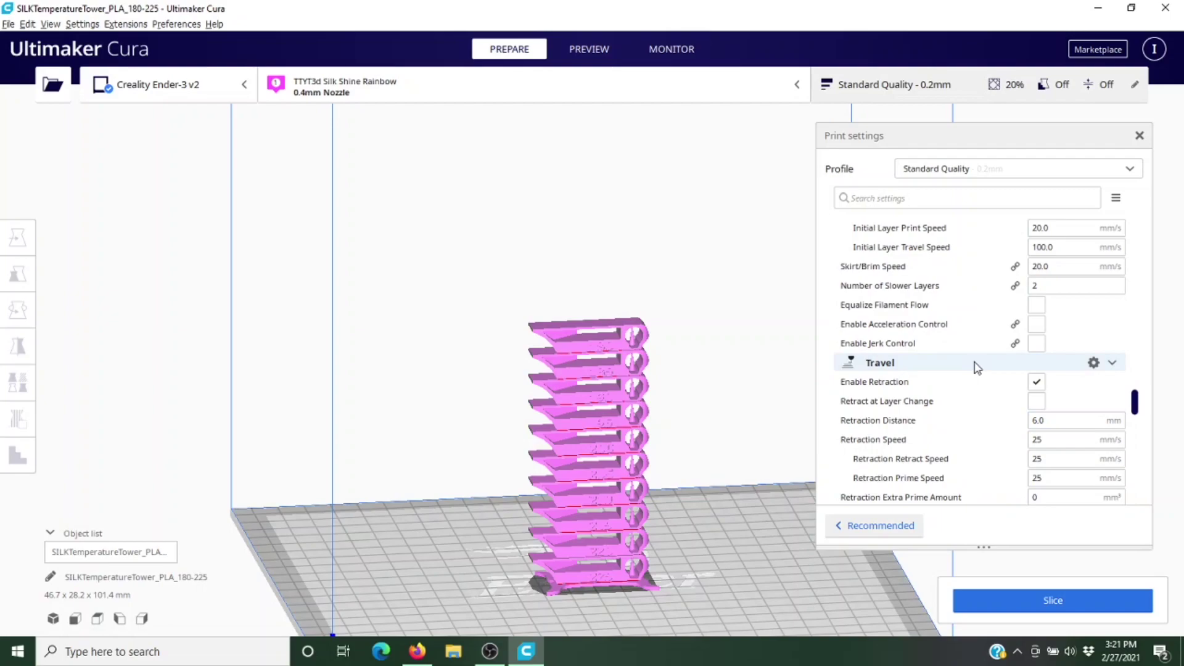
scroll(978, 368, up, 3)
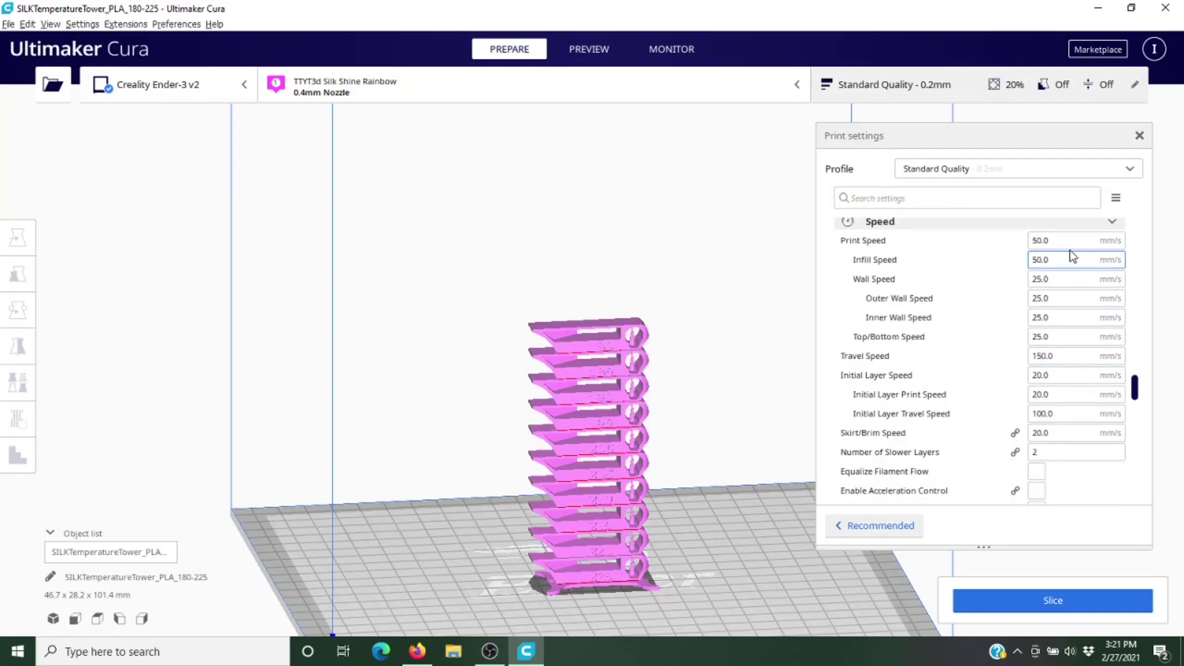
click(1049, 240)
text(3)
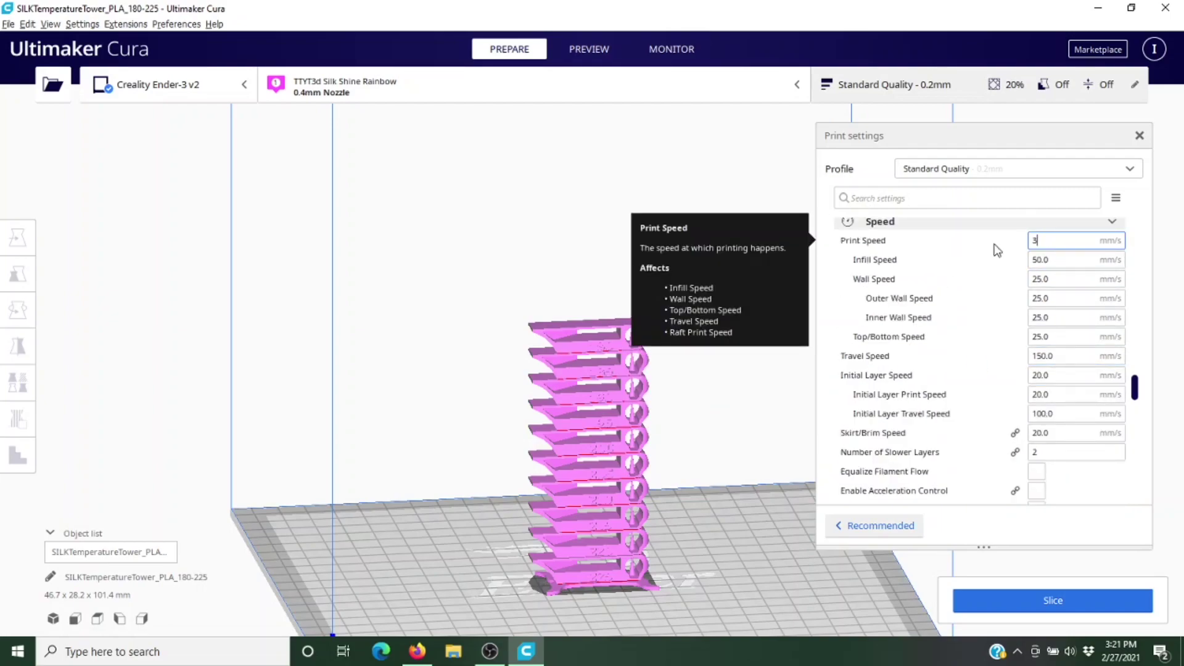
text(0)
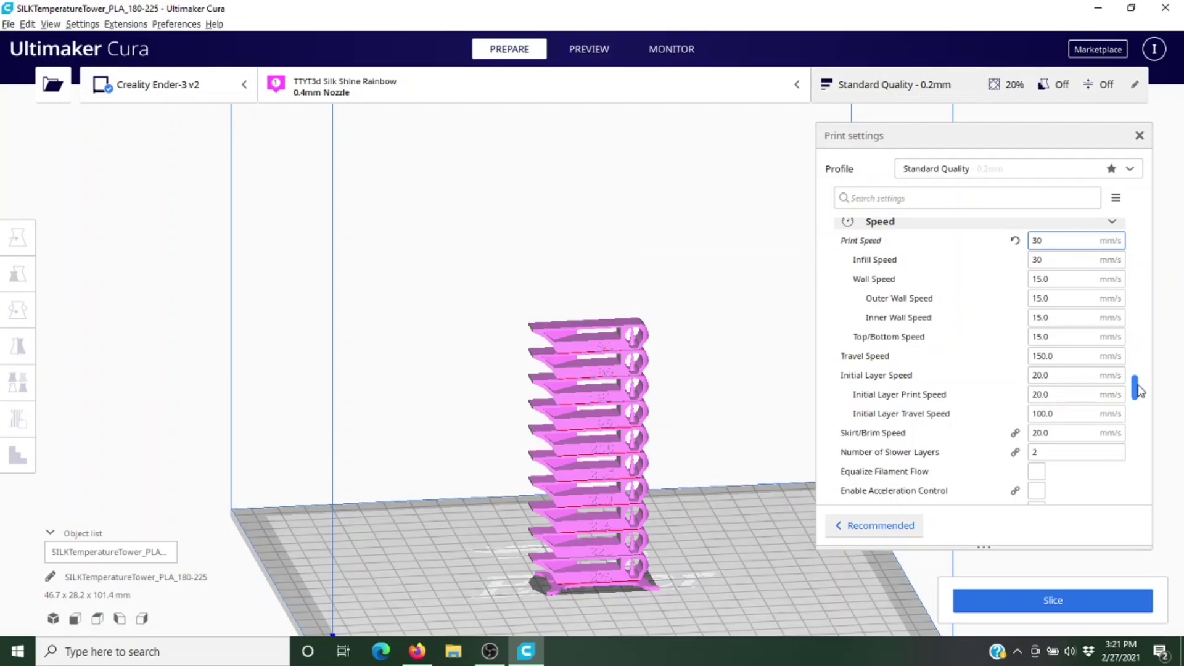
drag(1139, 388, 1145, 218)
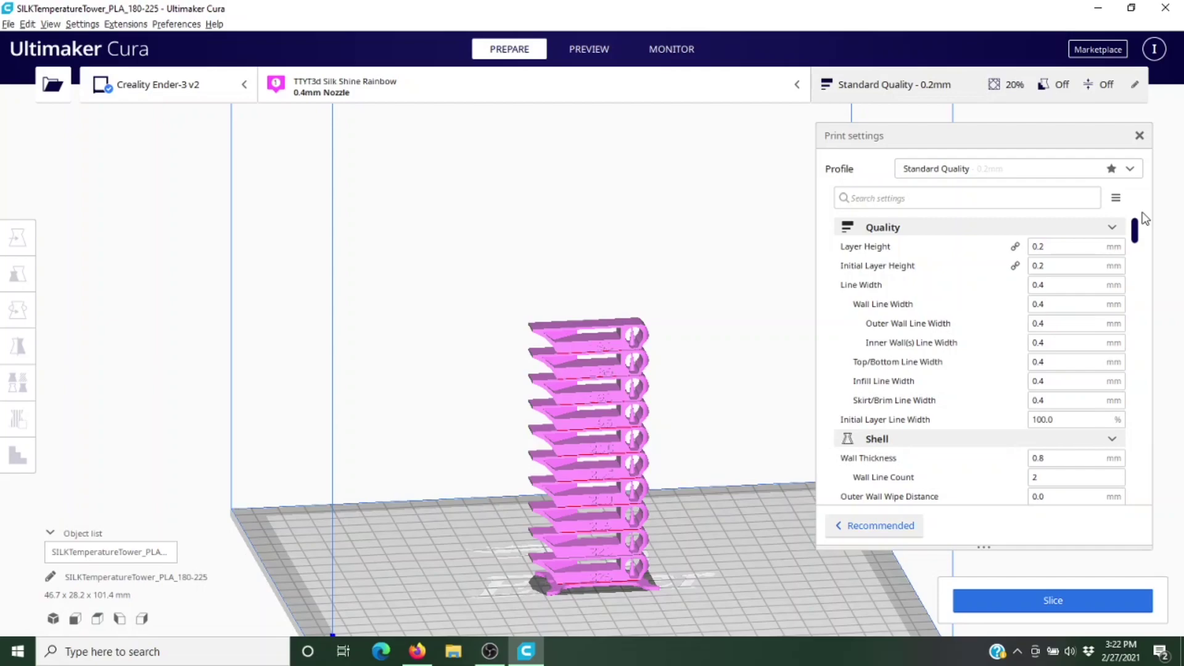
Change Printing Temperature to 225 °C so the initial and final temperatures follow
drag(1135, 244, 1135, 318)
scroll(939, 361, down, 10)
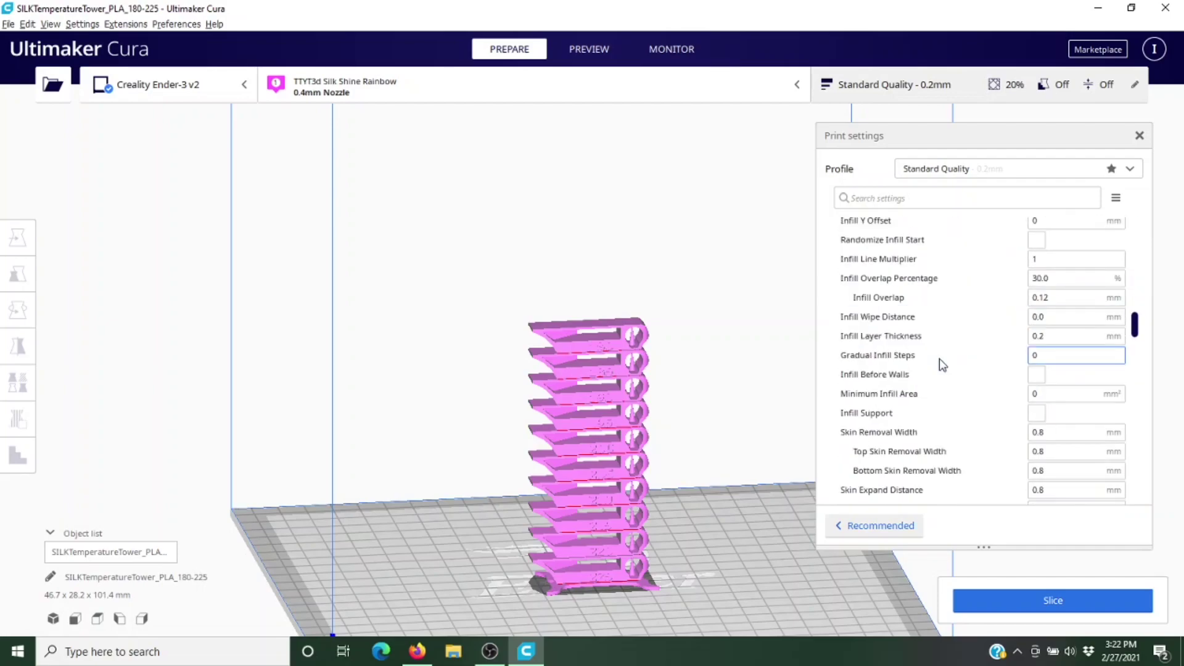
scroll(939, 361, down, 3)
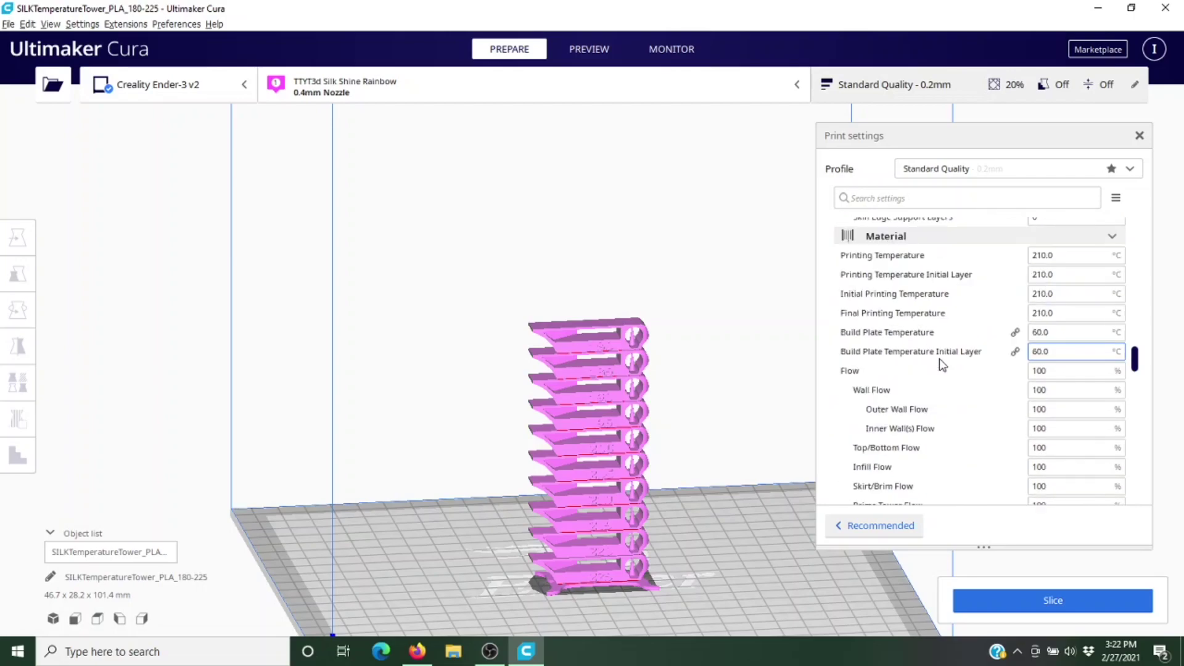
double_click(1038, 255)
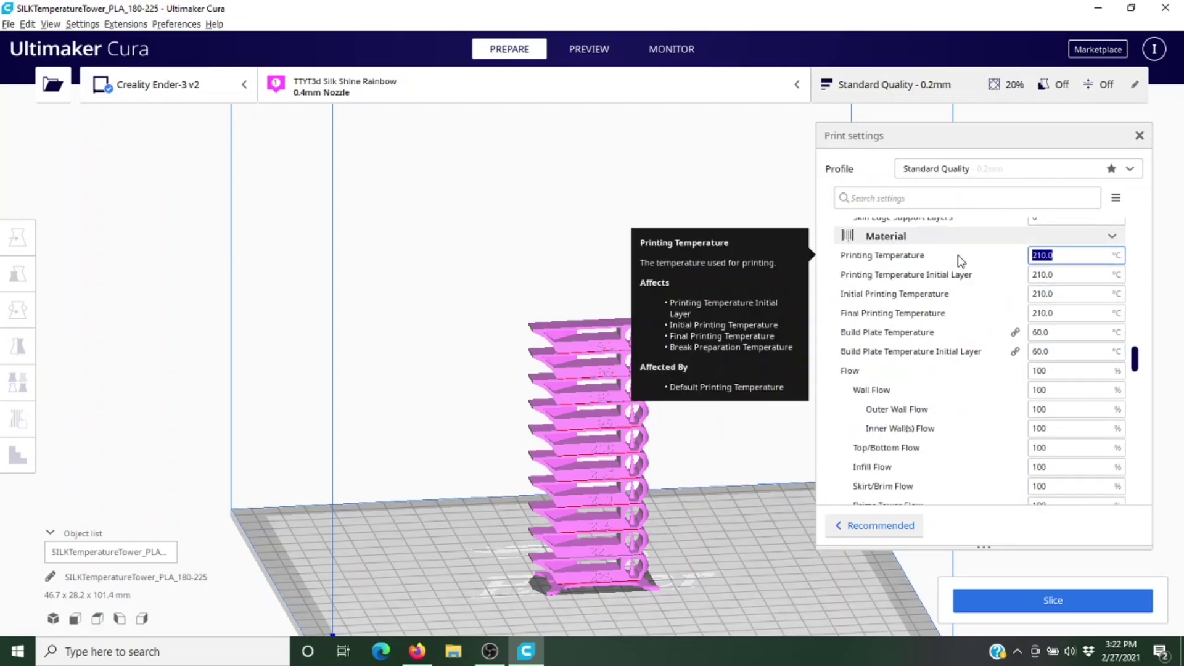
text(225)
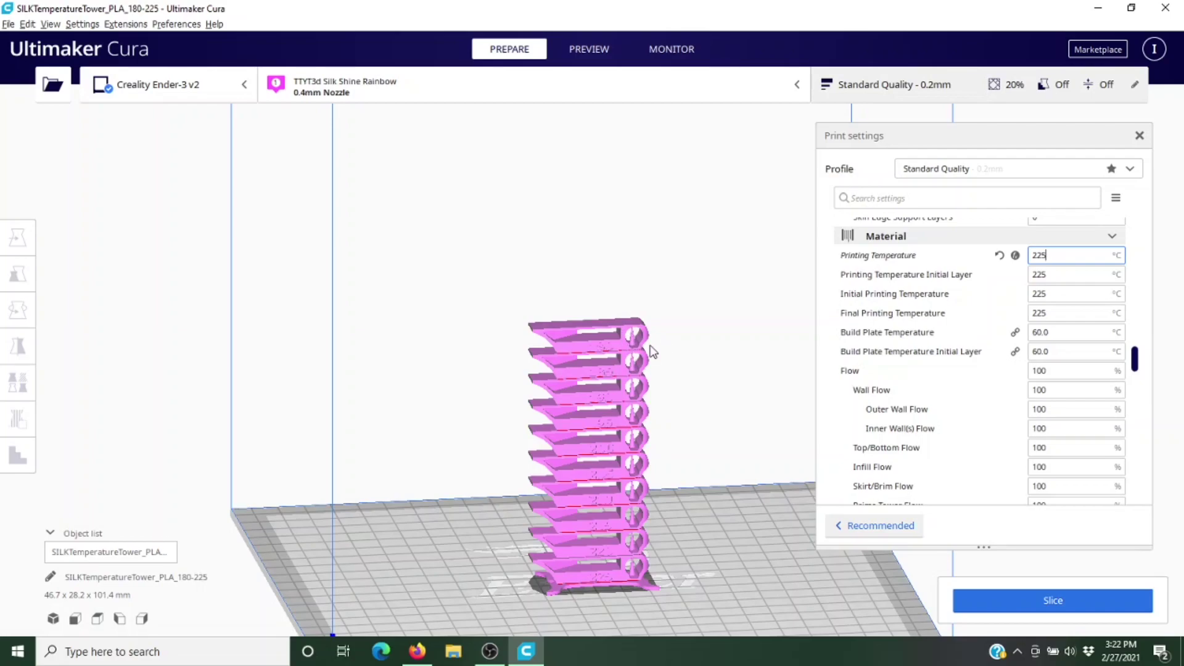
right_drag(708, 490, 670, 467)
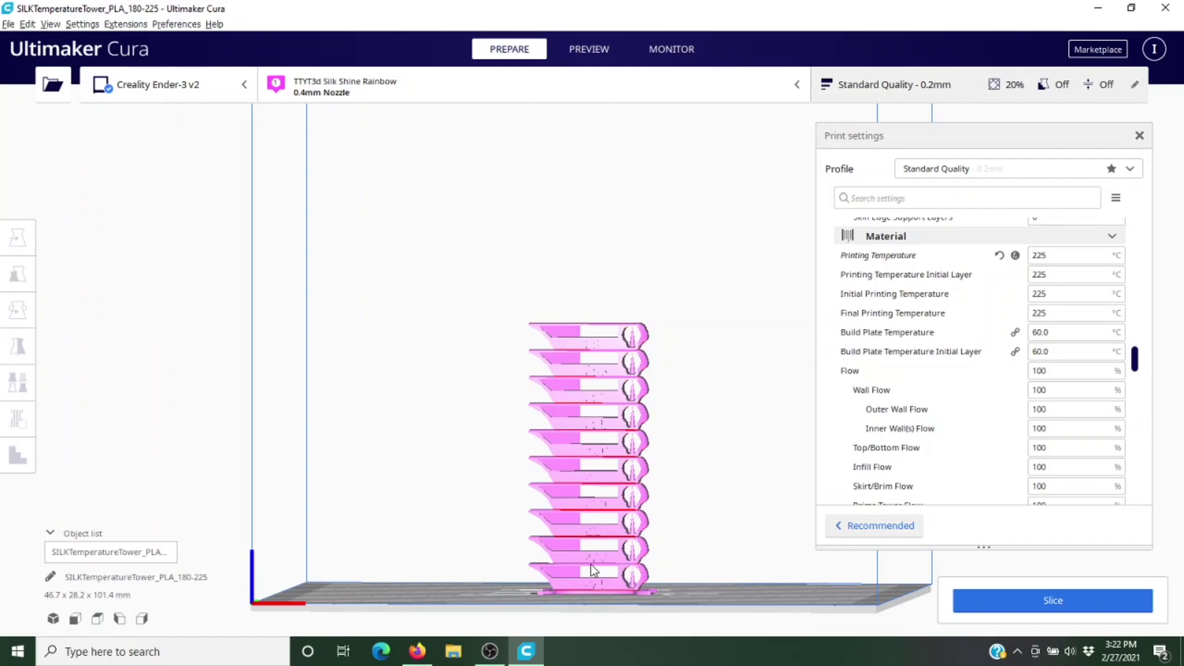
Slice the tower for a 4 h 20 min, 19 g estimate and close Print settings
click(1031, 594)
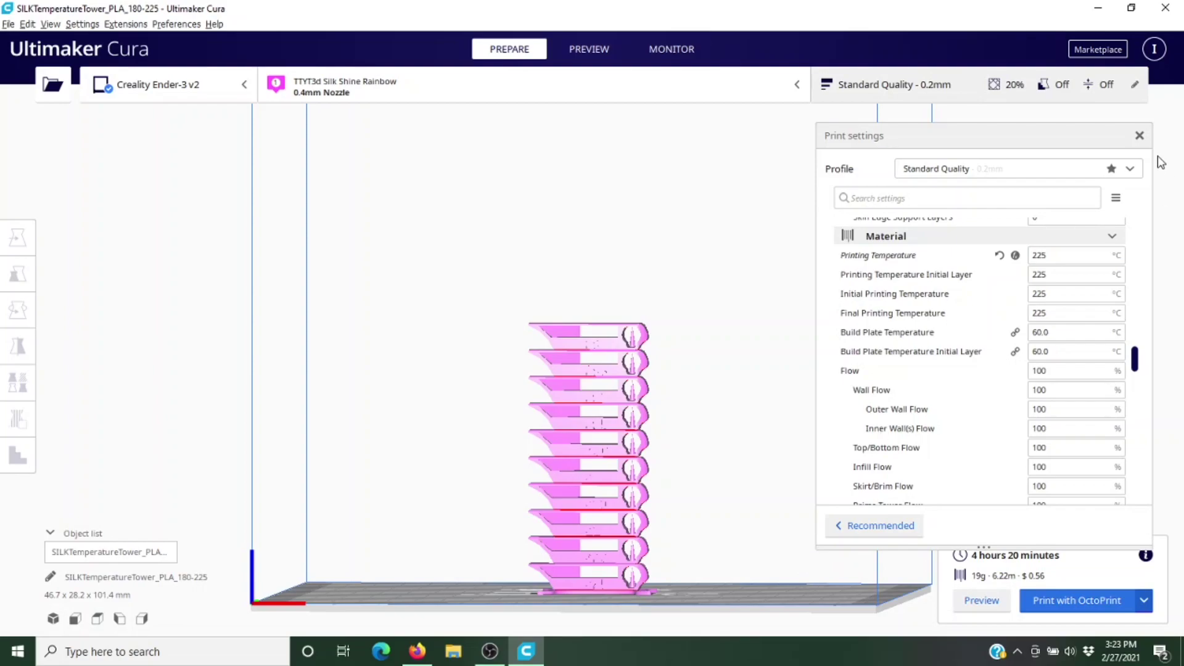
click(1140, 136)
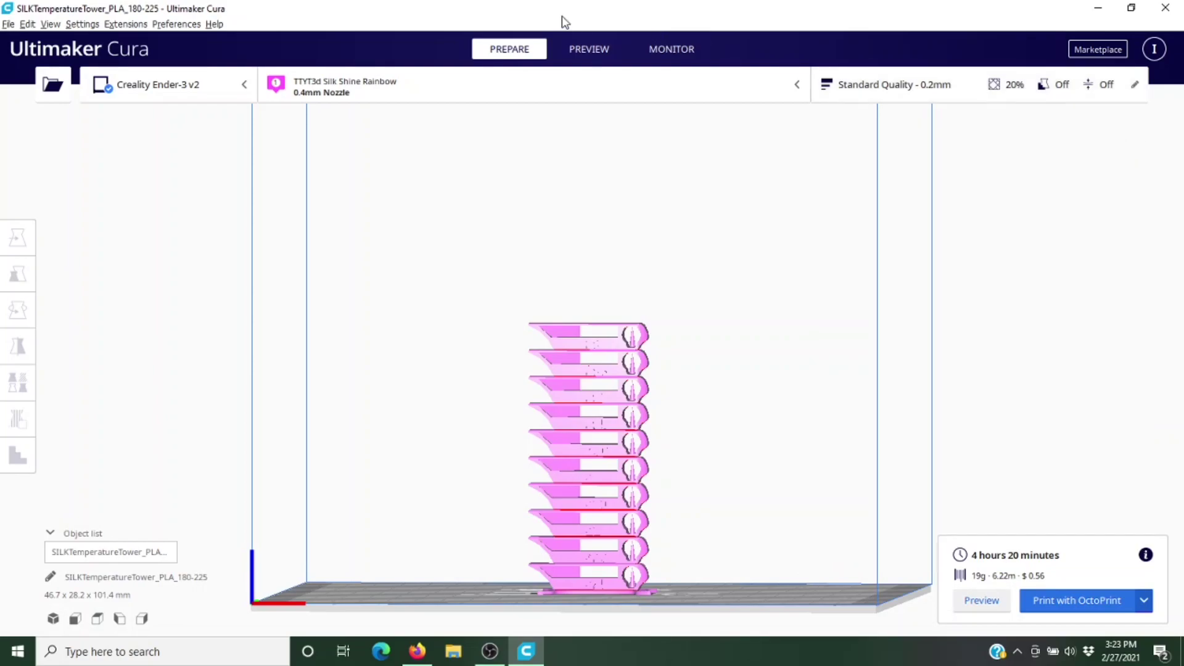
Switch to Preview and drag the layer slider's top handle down toward the tower base
click(570, 48)
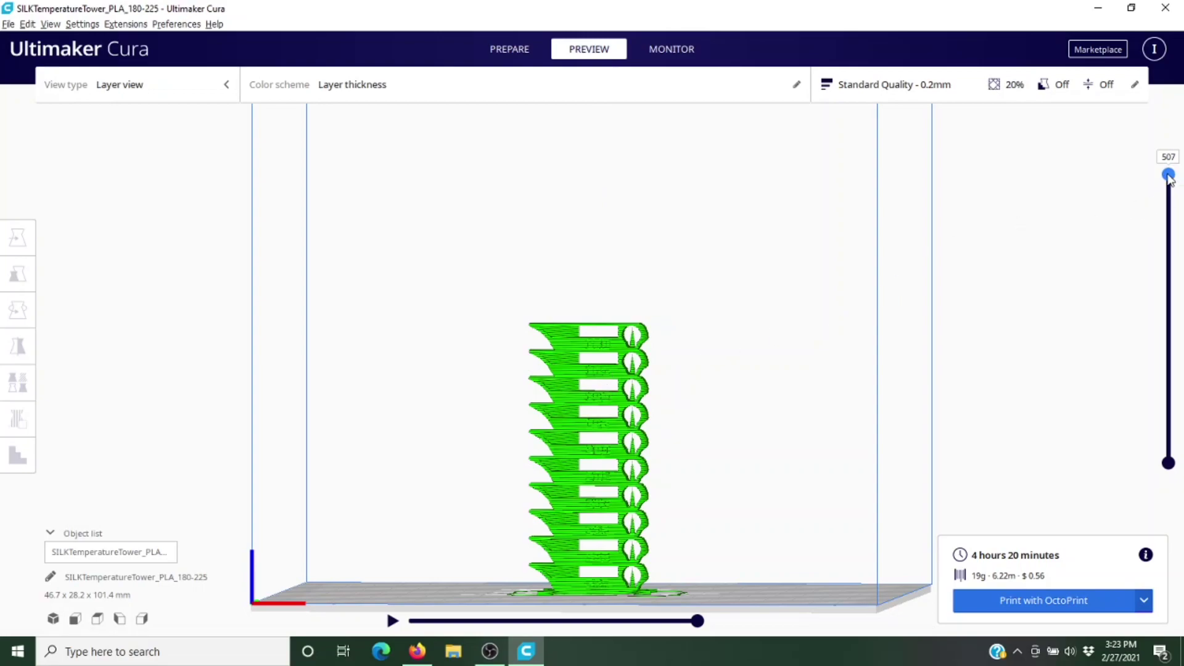
drag(1168, 176, 1172, 515)
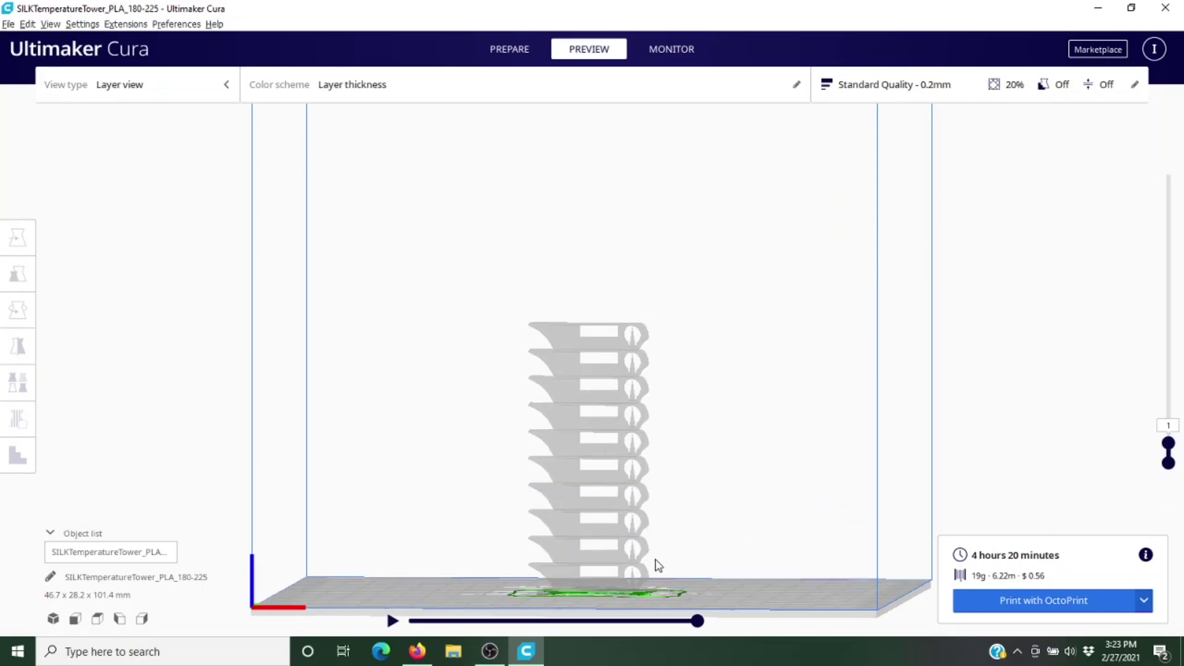
right_drag(658, 565, 596, 582)
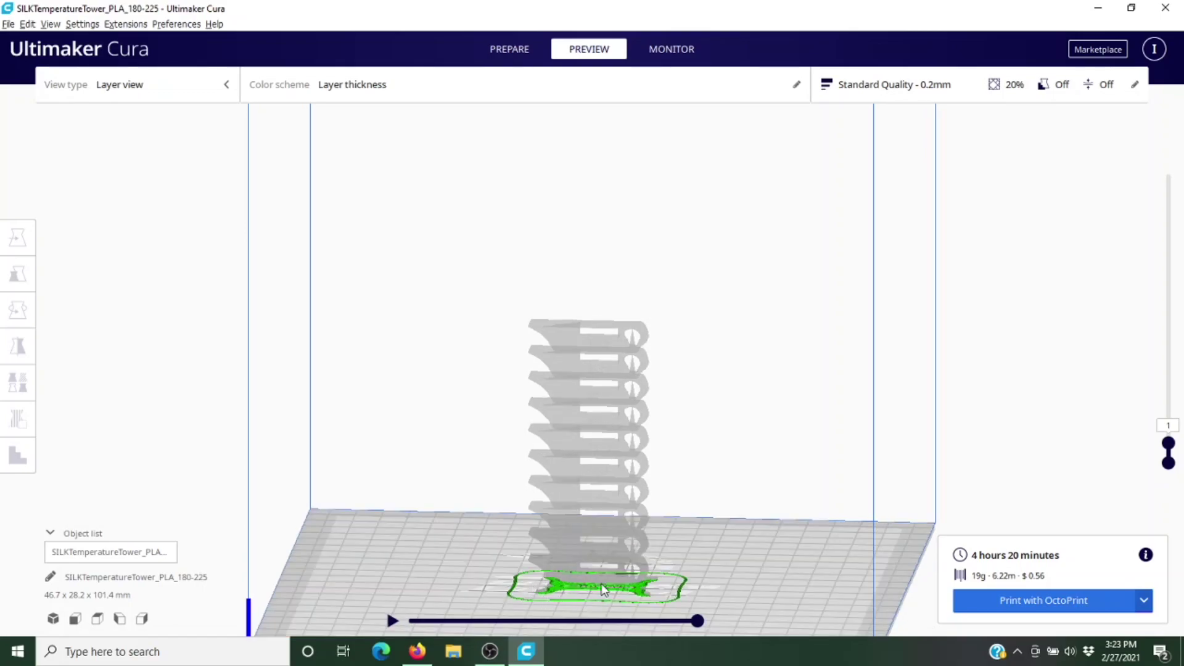
drag(1170, 445, 1174, 156)
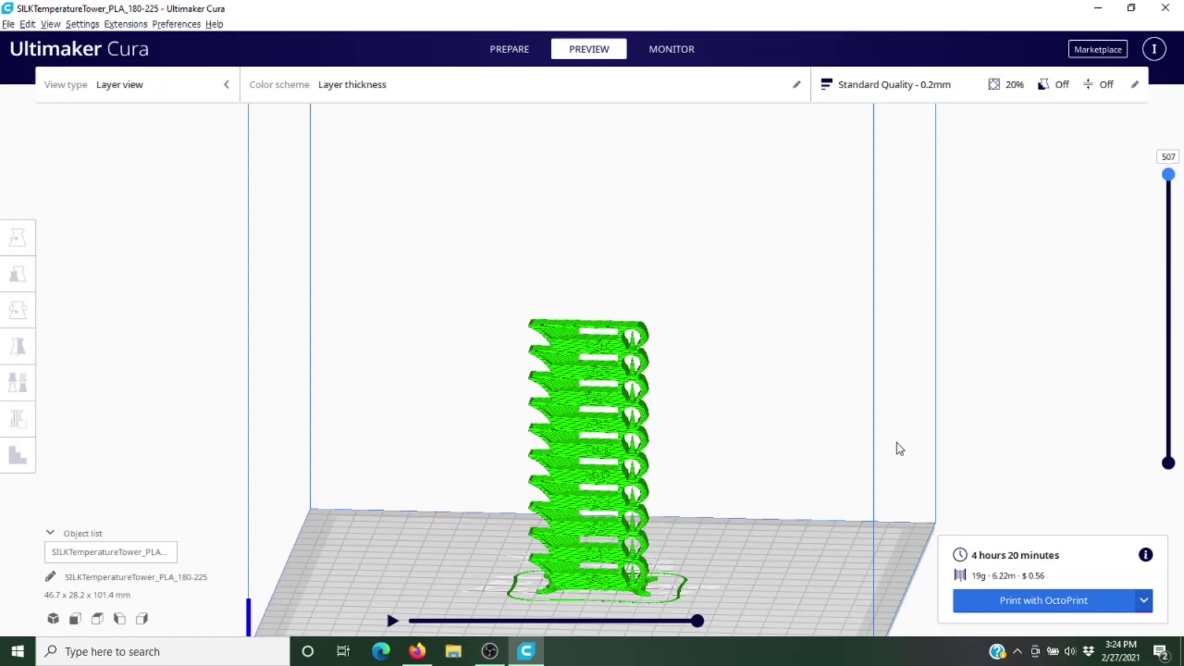
click(794, 499)
key(Up)
key(Up)
key(Up)
key(Up)
key(Up)
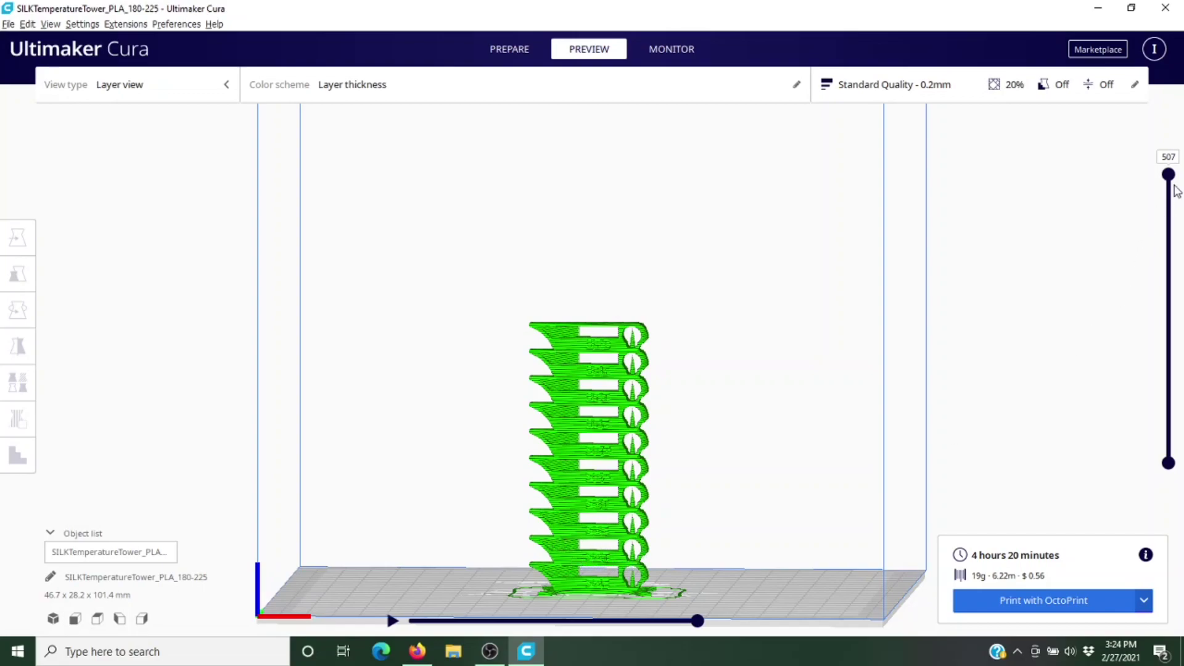
drag(1168, 176, 1162, 427)
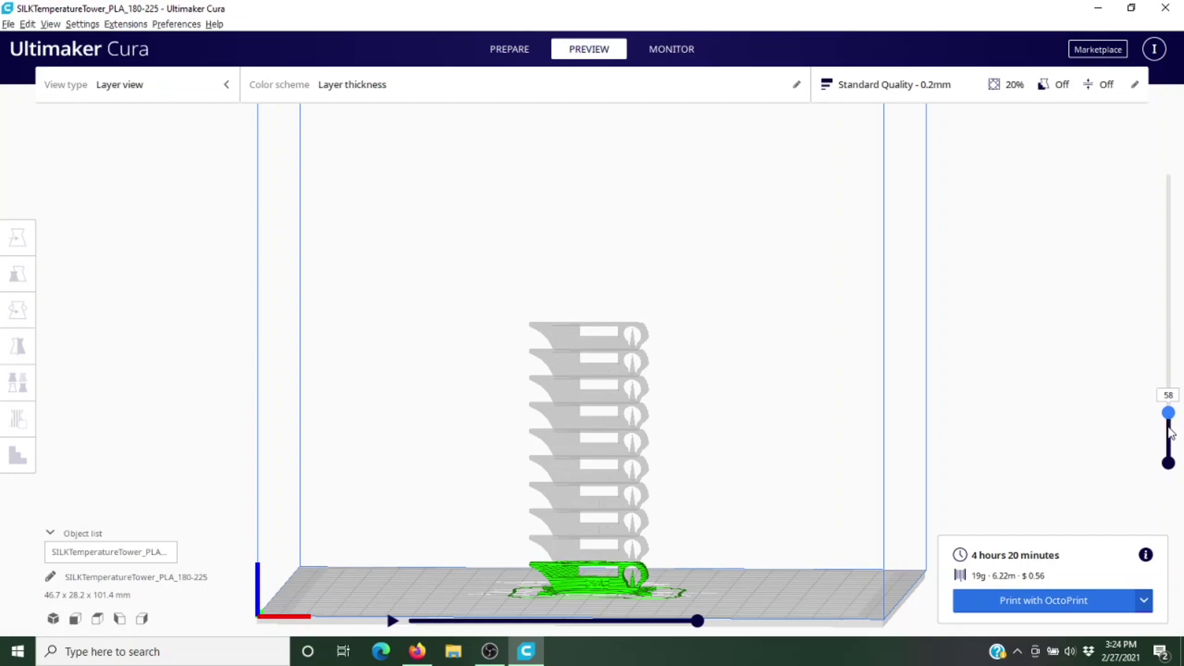
Enter 57, then 58, as the top shown layer and orbit to inspect the base
scroll(1171, 427, up, 4)
double_click(1169, 393)
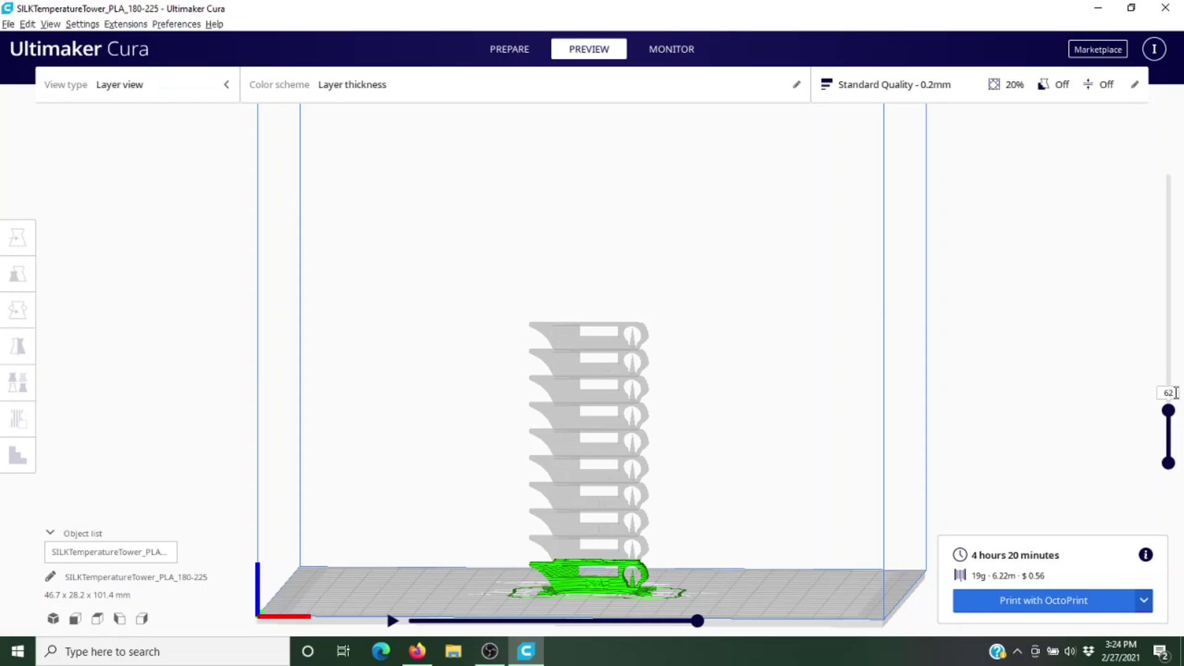
text(57)
key(Return)
right_drag(696, 512, 748, 566)
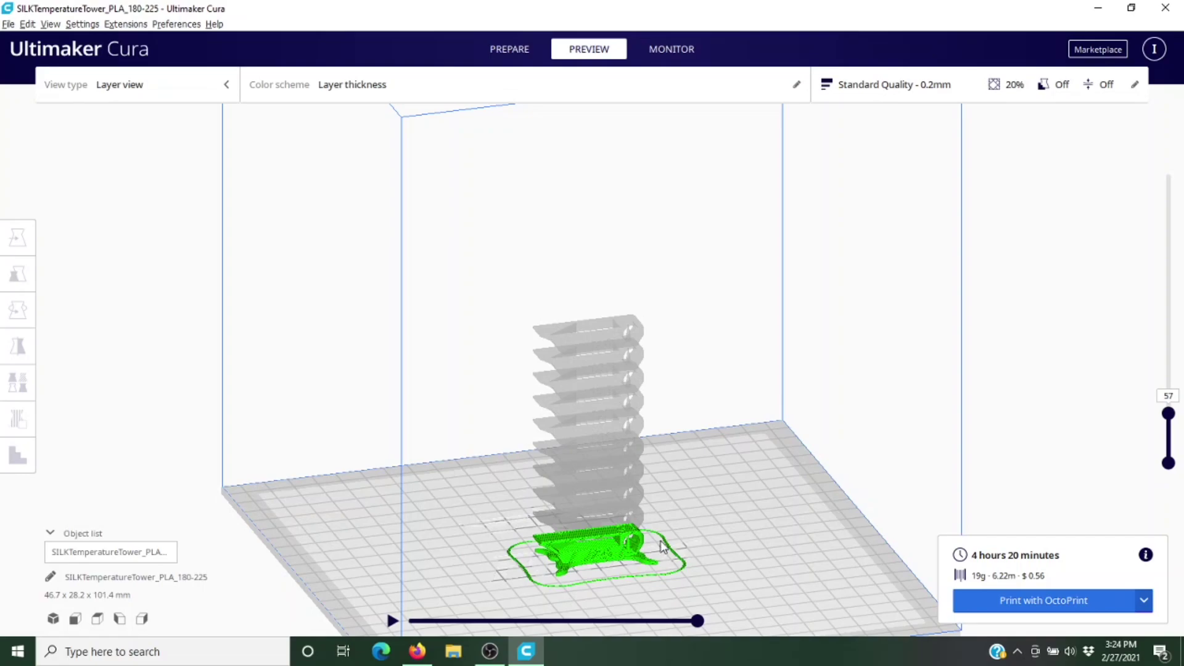
right_drag(671, 536, 664, 529)
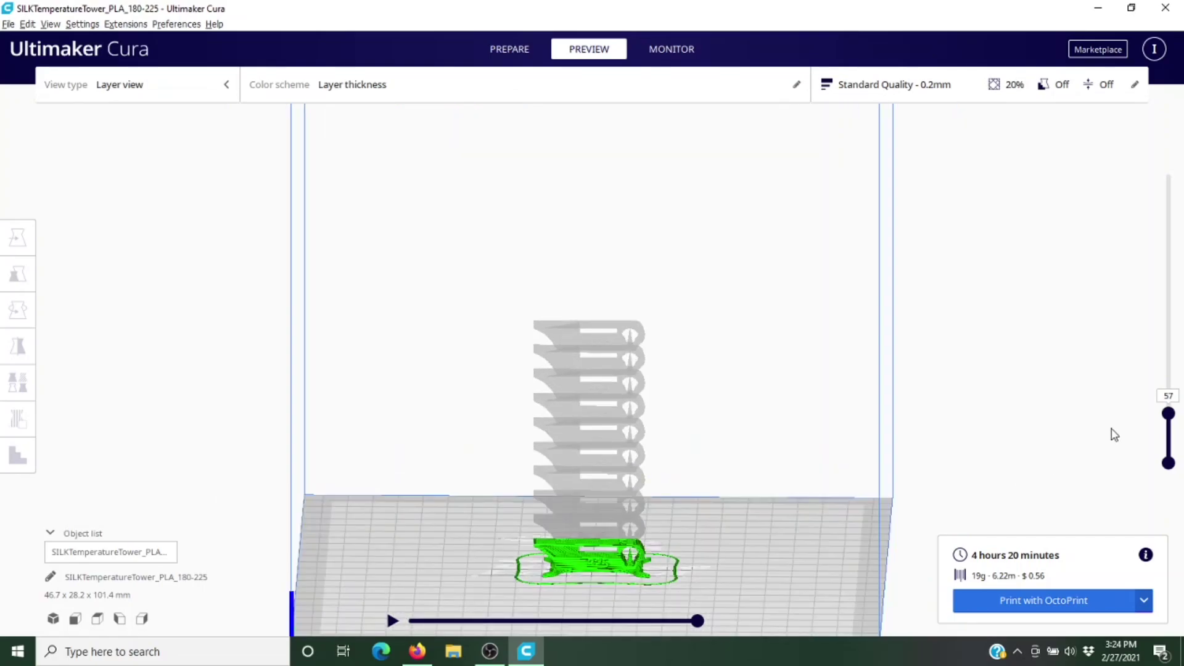
double_click(1165, 396)
text(58)
right_drag(545, 540, 525, 534)
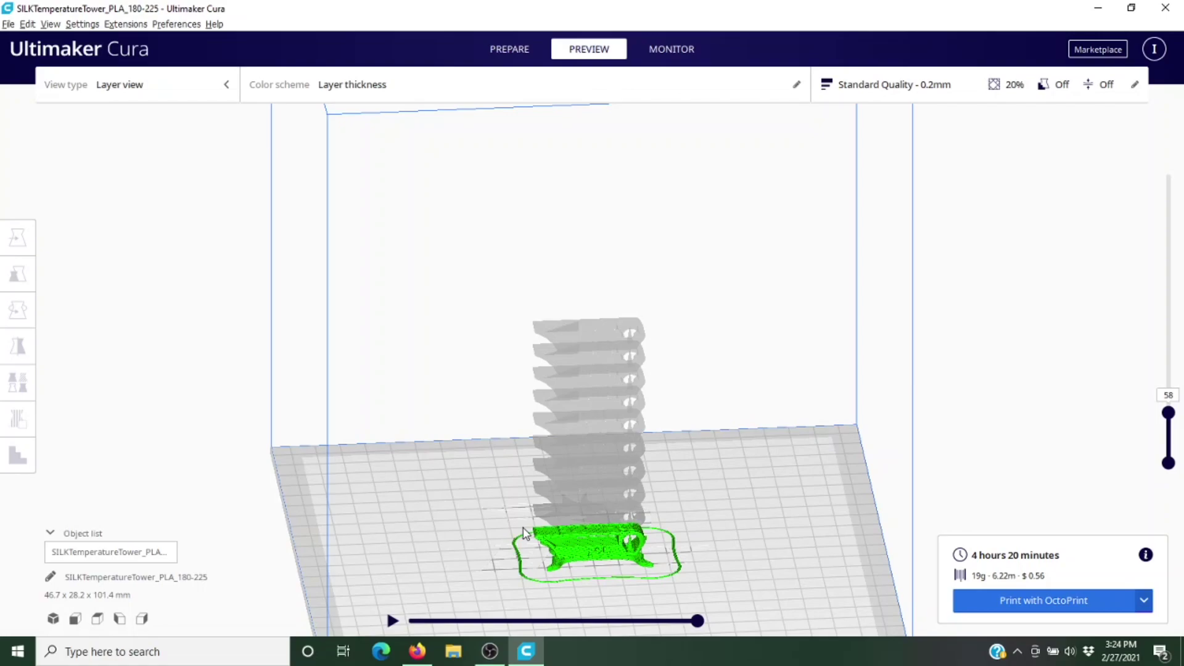
Raise the top shown layer through 64 and 107 to layer 158
click(1168, 396)
click(1167, 412)
drag(1168, 415, 1175, 386)
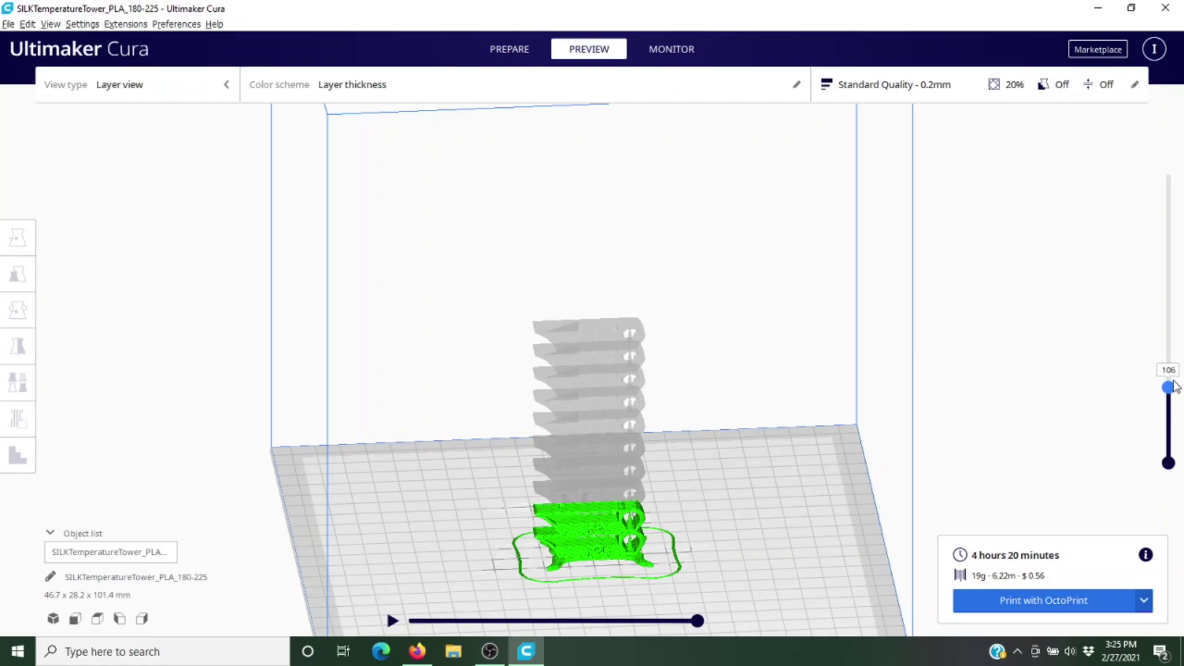
double_click(1170, 370)
text(107)
right_drag(800, 450, 742, 504)
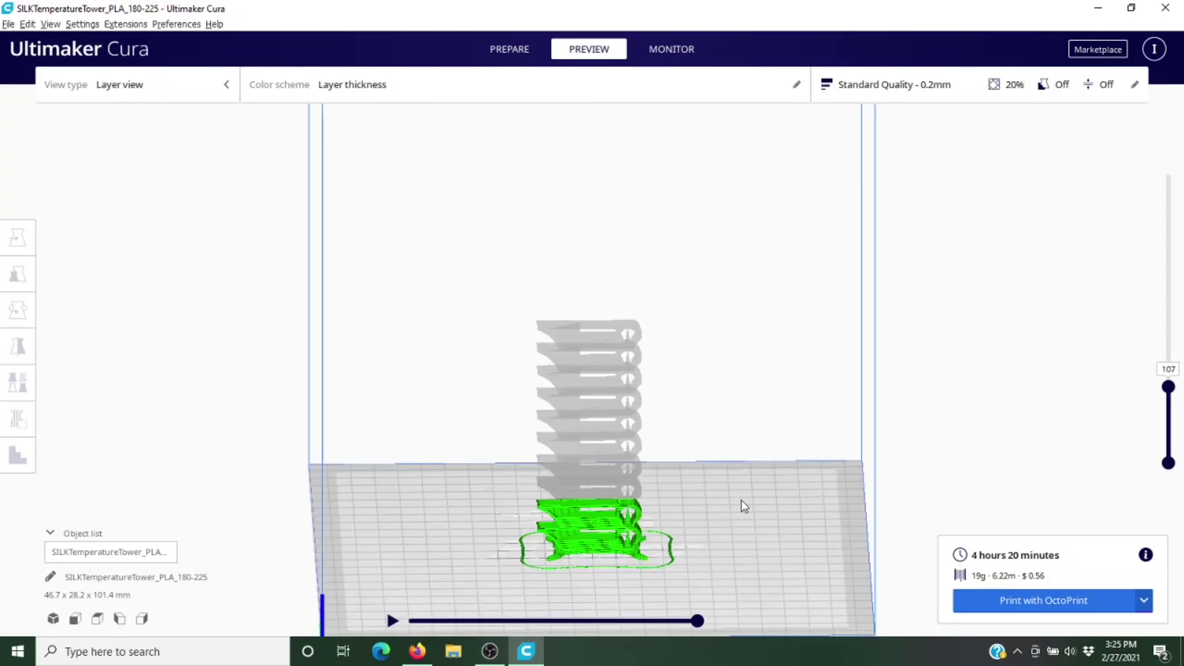
double_click(1176, 367)
key(Return)
double_click(1175, 368)
text(158)
key(Return)
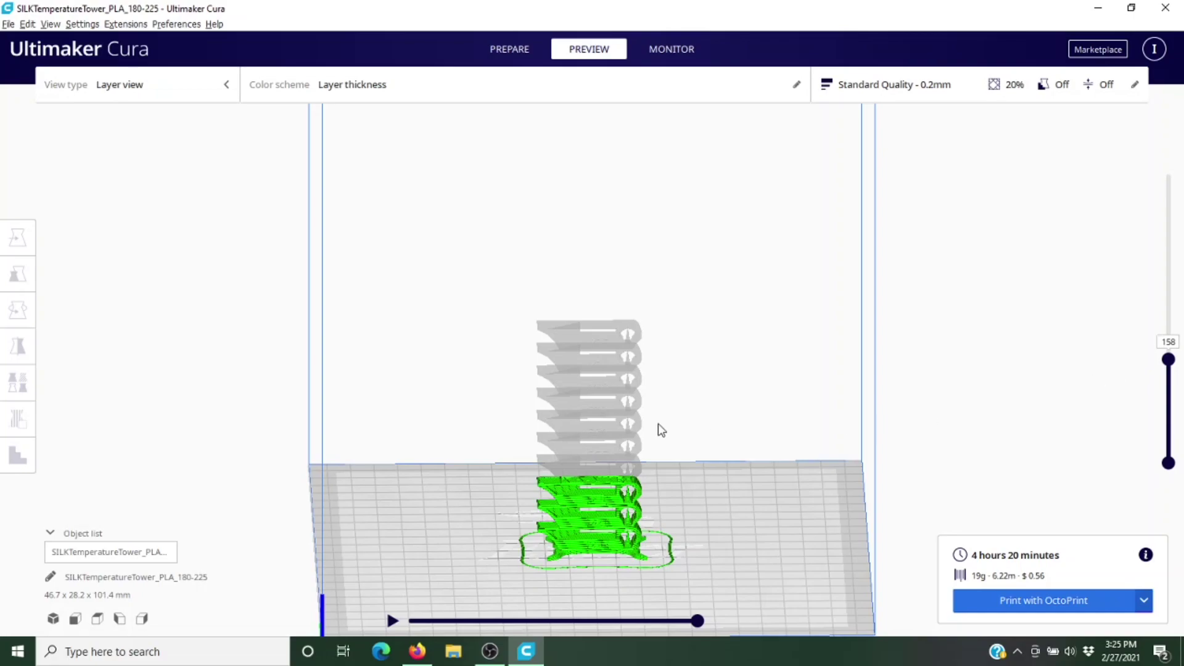
Step the layer preview up through layers 208, 258 and 308
mouse_move(658, 428)
right_down()
mouse_move(668, 455)
mouse_move(668, 435)
right_up()
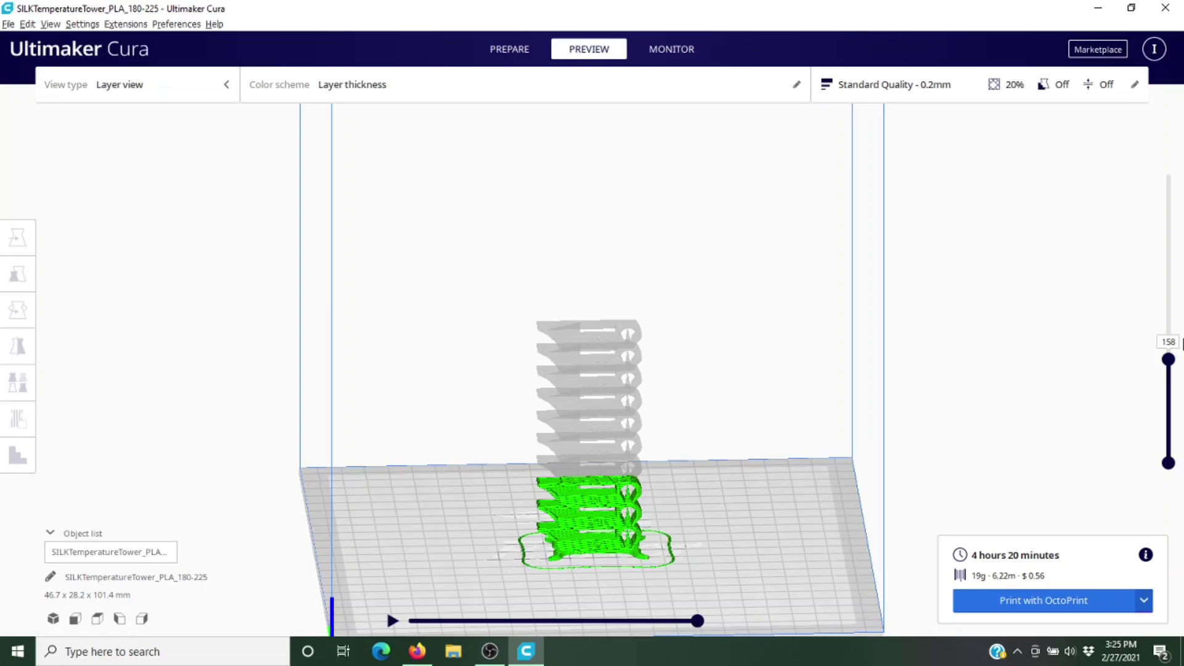
double_click(1167, 342)
text(208)
key(Return)
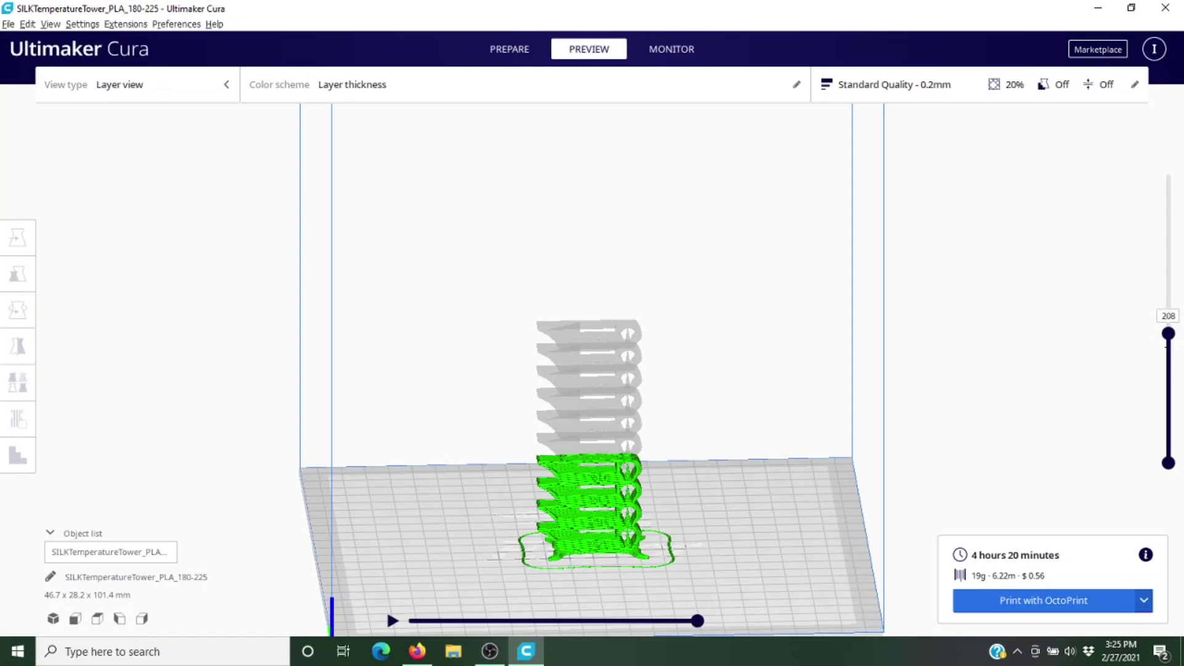
text(258)
key(Return)
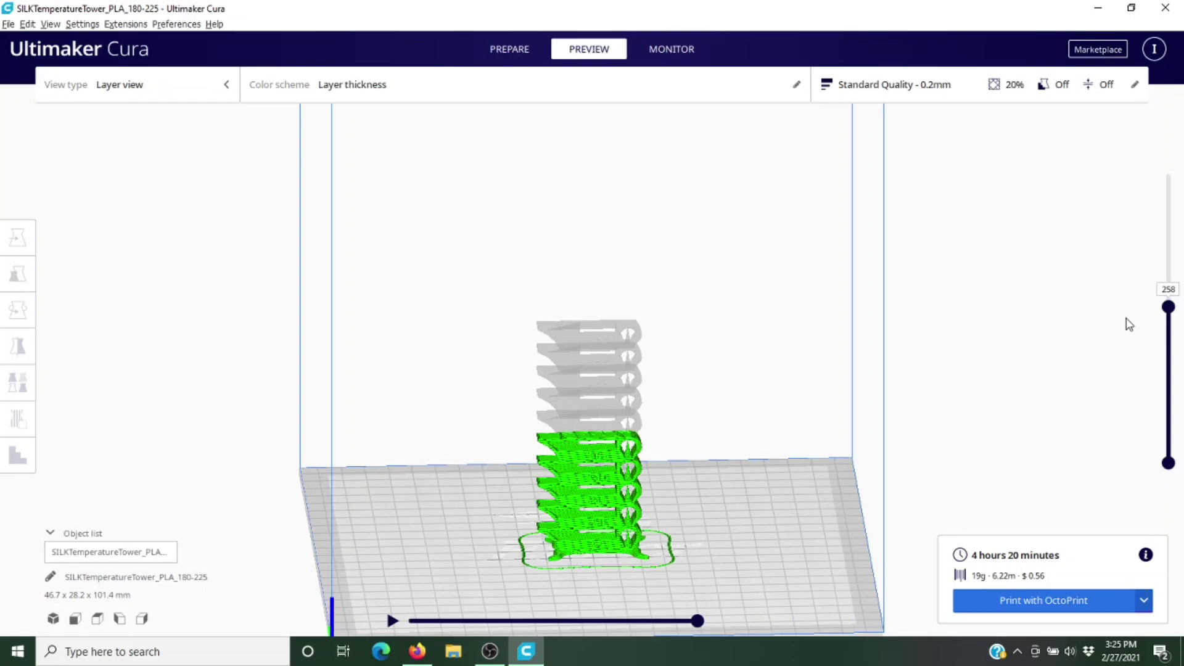
double_click(1169, 288)
text(308)
key(Return)
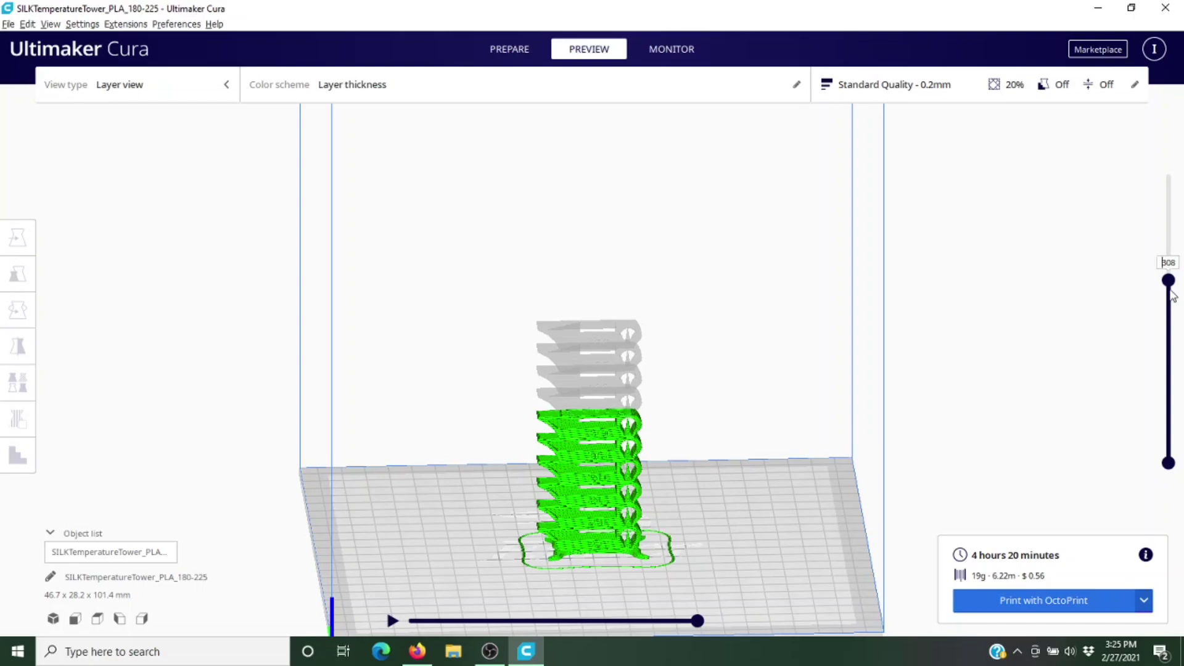
Continue the layer preview through 358 and 408 to 458, facing the tower head-on
double_click(1175, 263)
text(358)
key(Return)
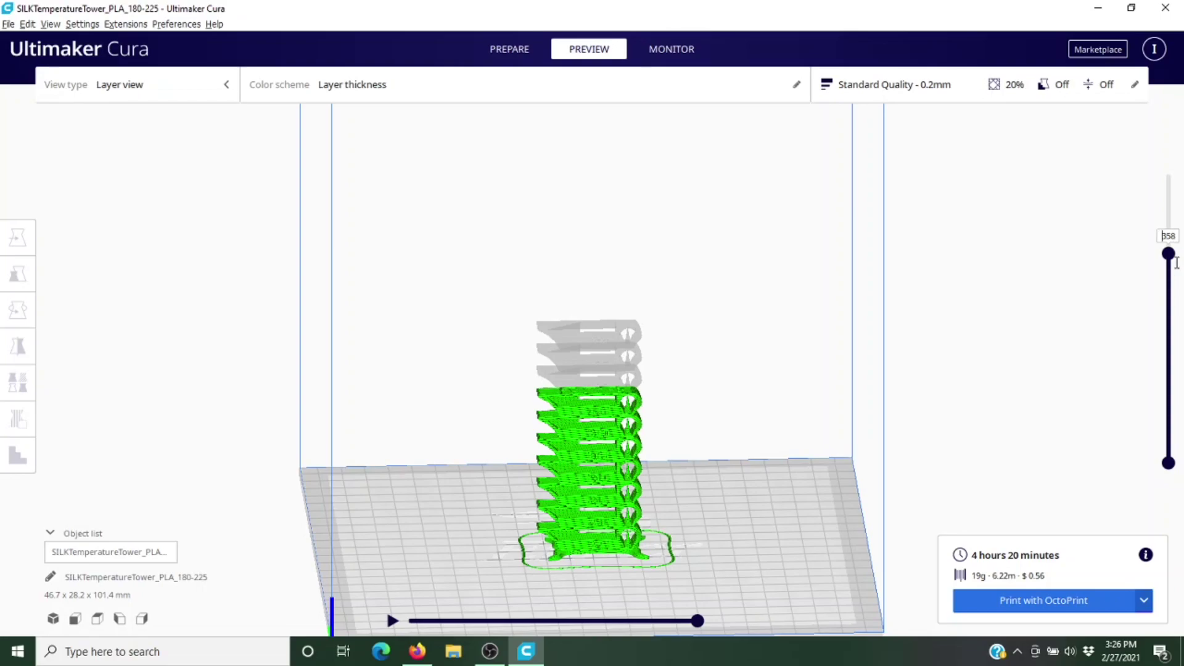
double_click(1168, 236)
text(408)
key(Return)
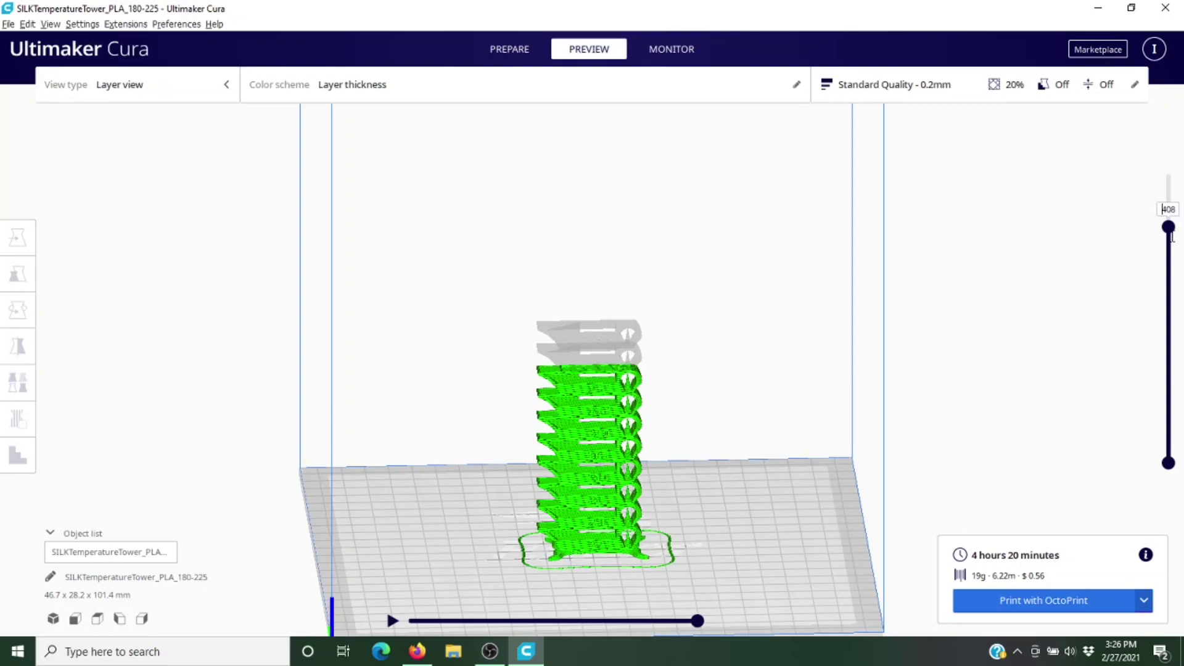
double_click(1169, 210)
text(438)
key(Return)
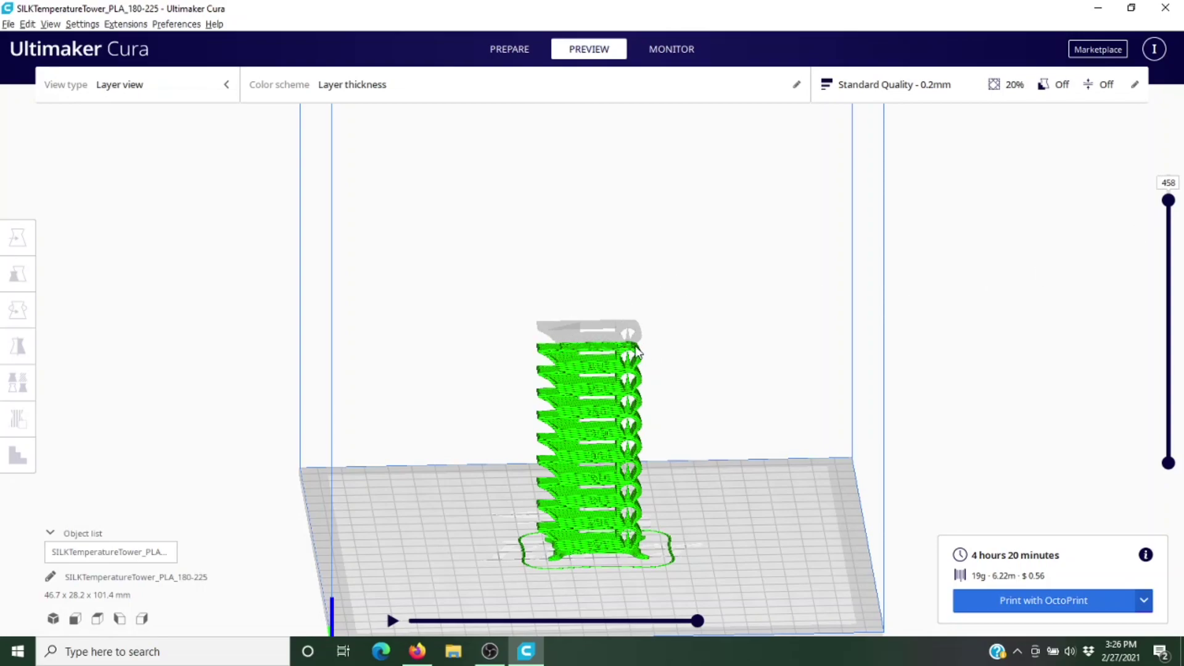
right_drag(687, 341, 587, 357)
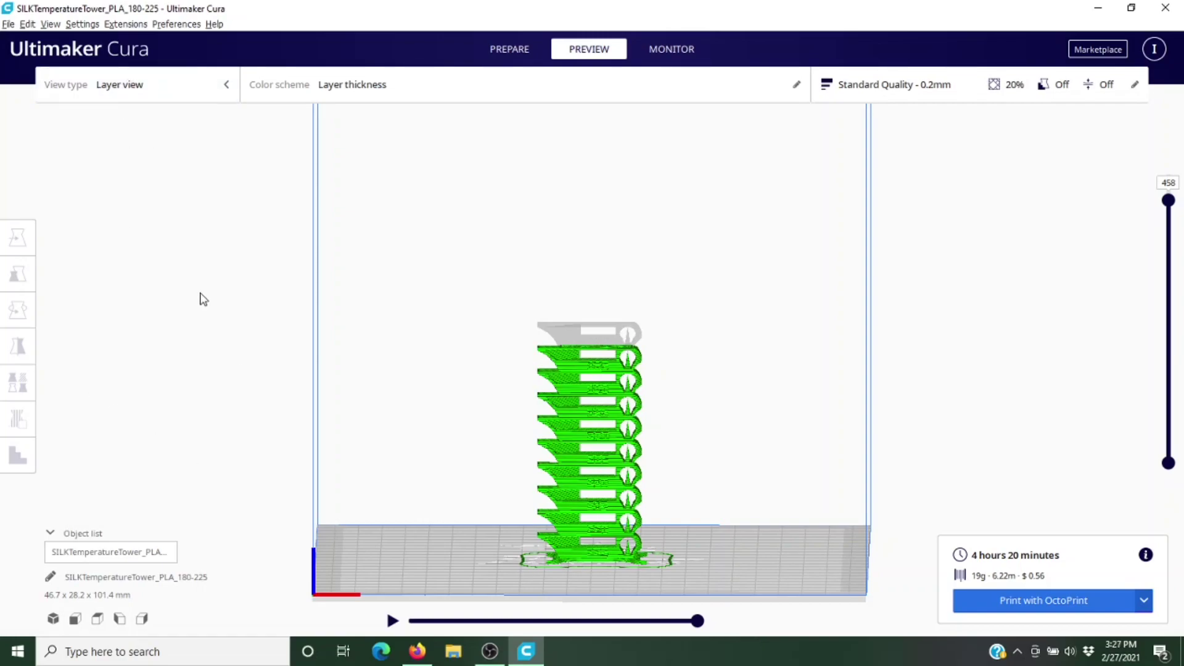
Open the Post Processing Plugin window via Extensions > Post Processing > Modify G-Code
click(127, 25)
mouse_move(137, 58)
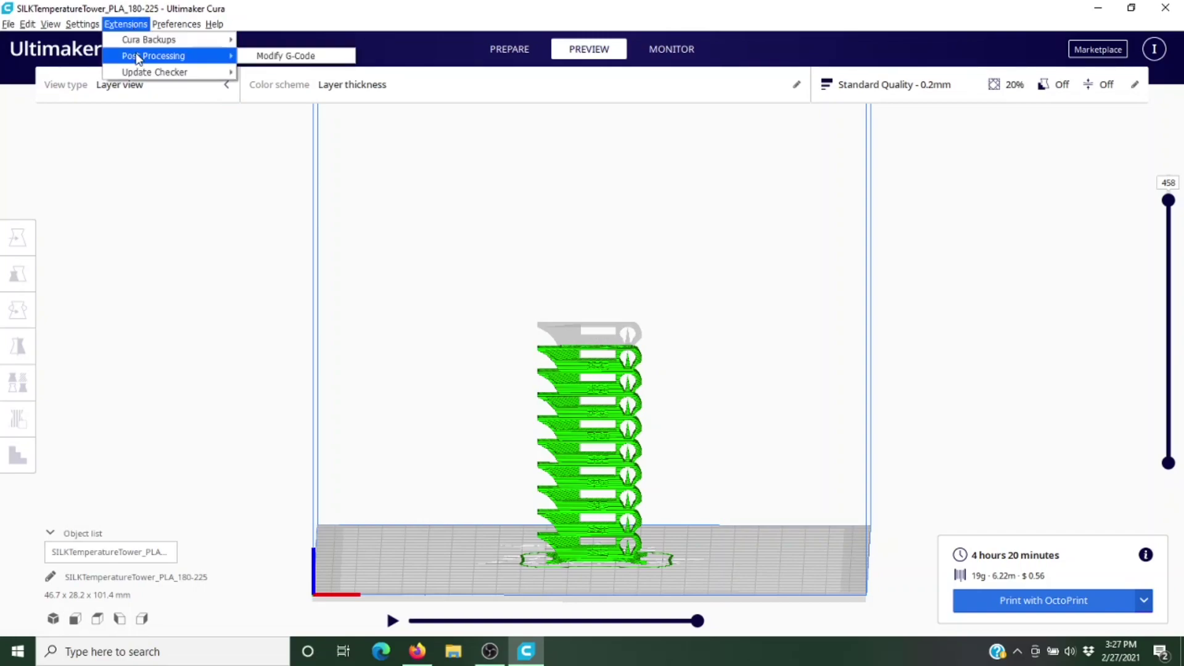
click(283, 57)
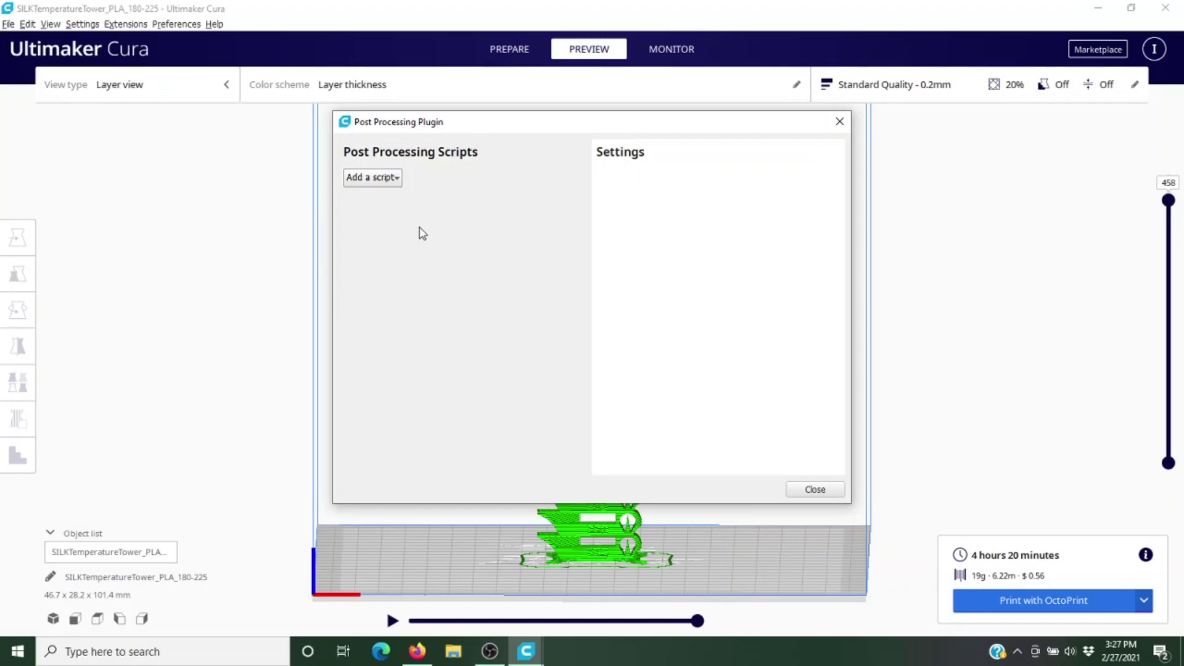
Add the ChangeAtZ 5.2.1 (Experimental) script nine times from Add a script
click(380, 179)
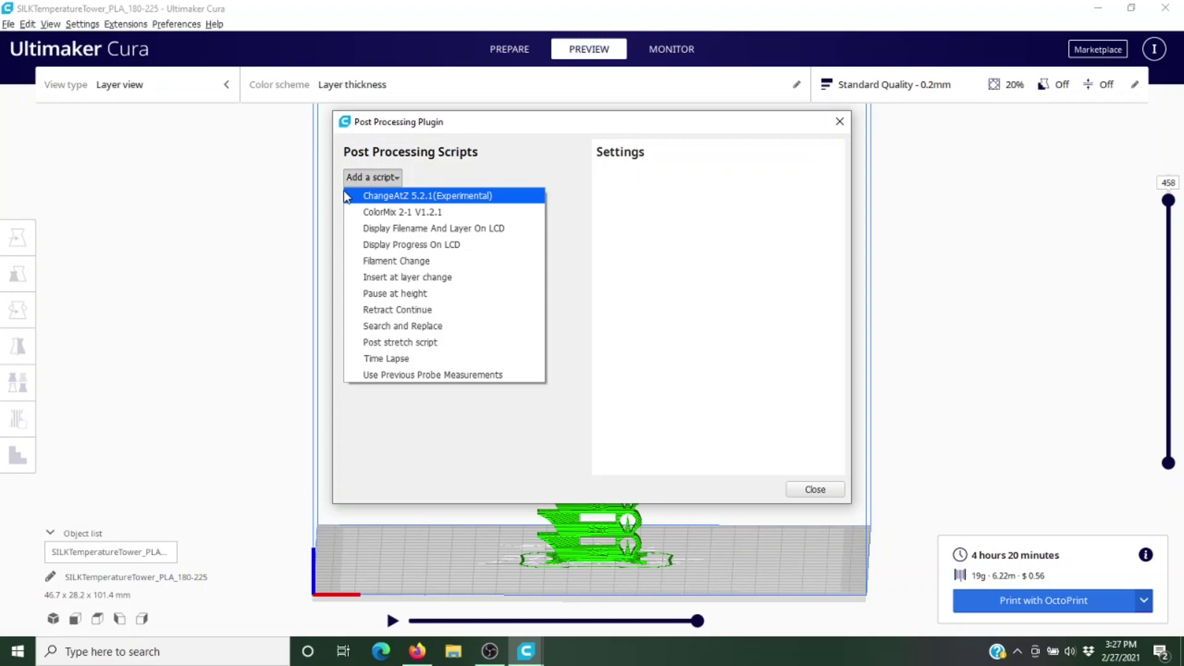
click(379, 199)
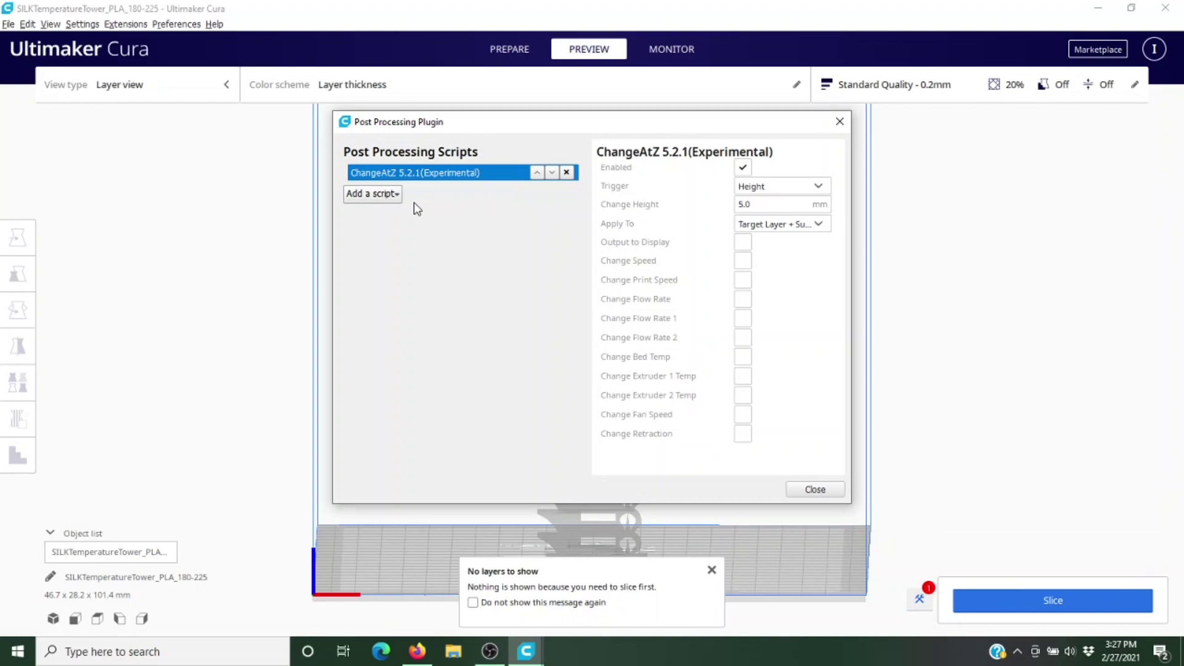
click(398, 196)
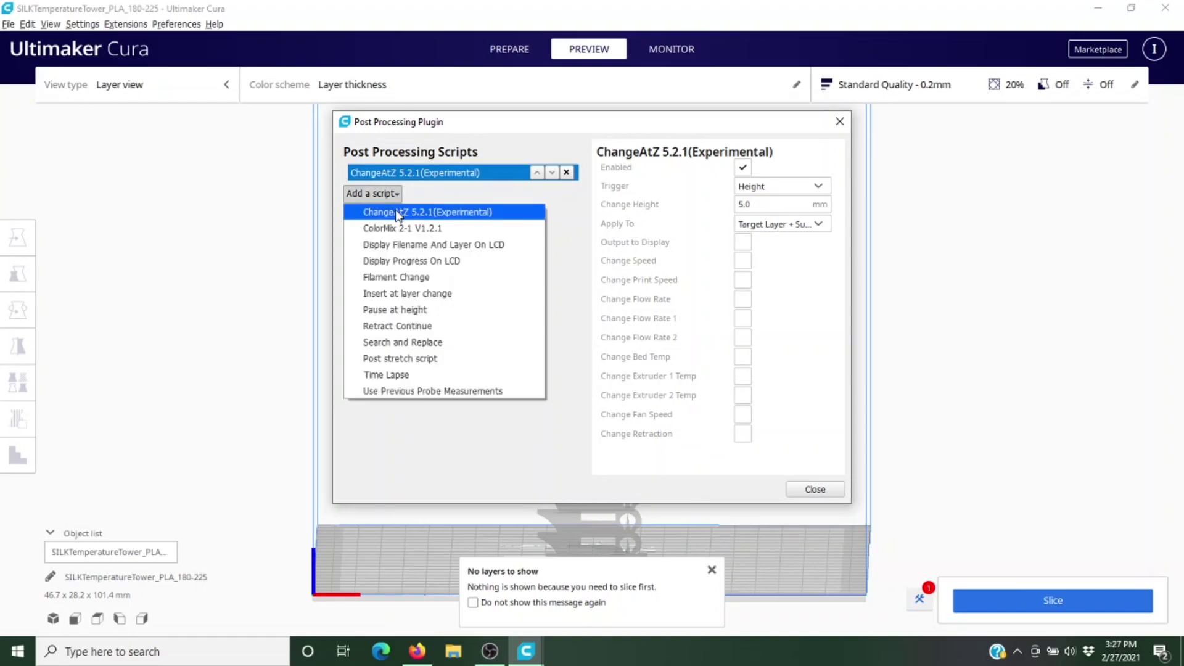
click(397, 213)
click(395, 211)
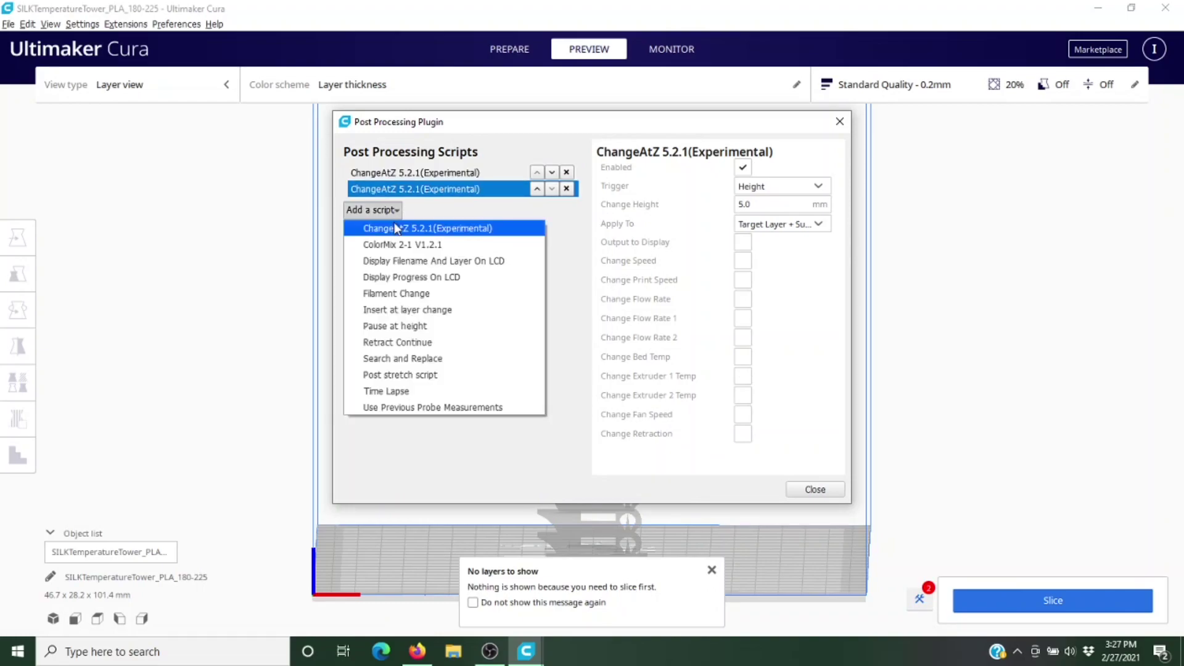
click(397, 230)
click(382, 226)
click(399, 245)
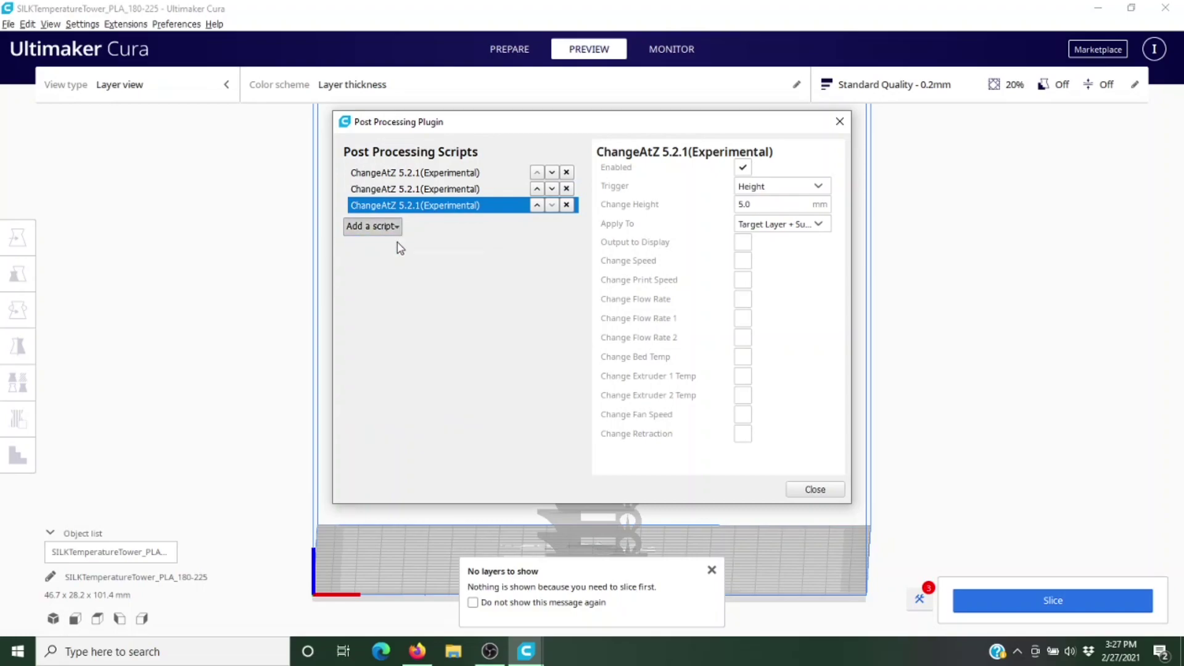
click(398, 247)
click(401, 261)
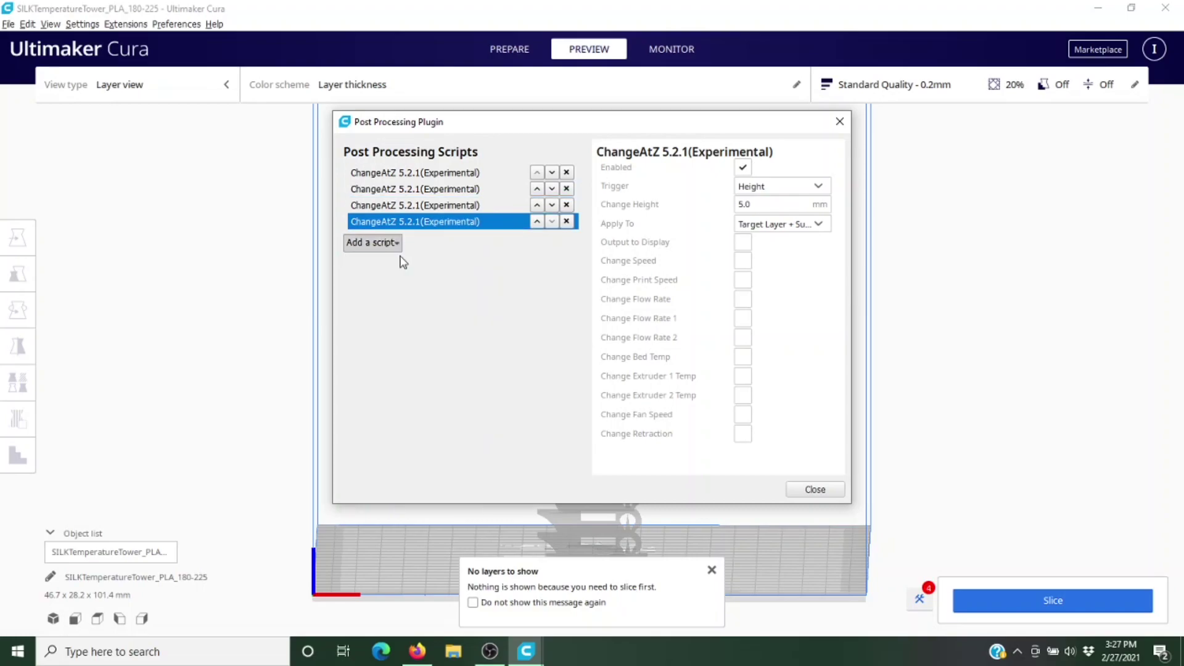
click(396, 258)
click(404, 279)
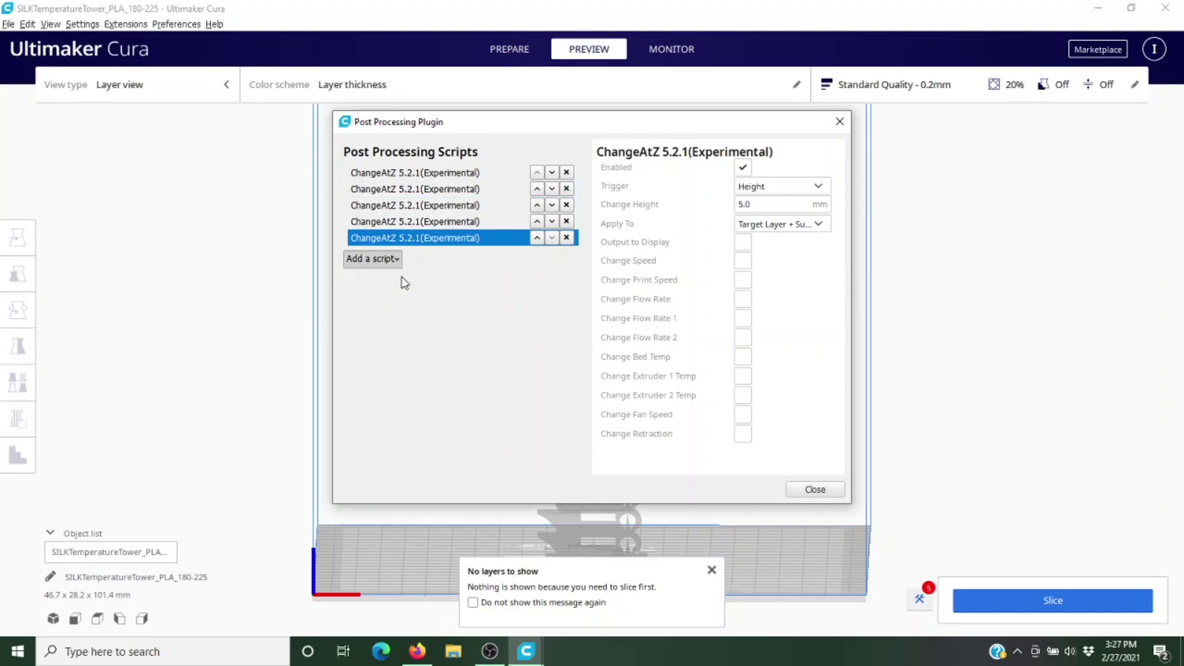
click(393, 275)
click(400, 300)
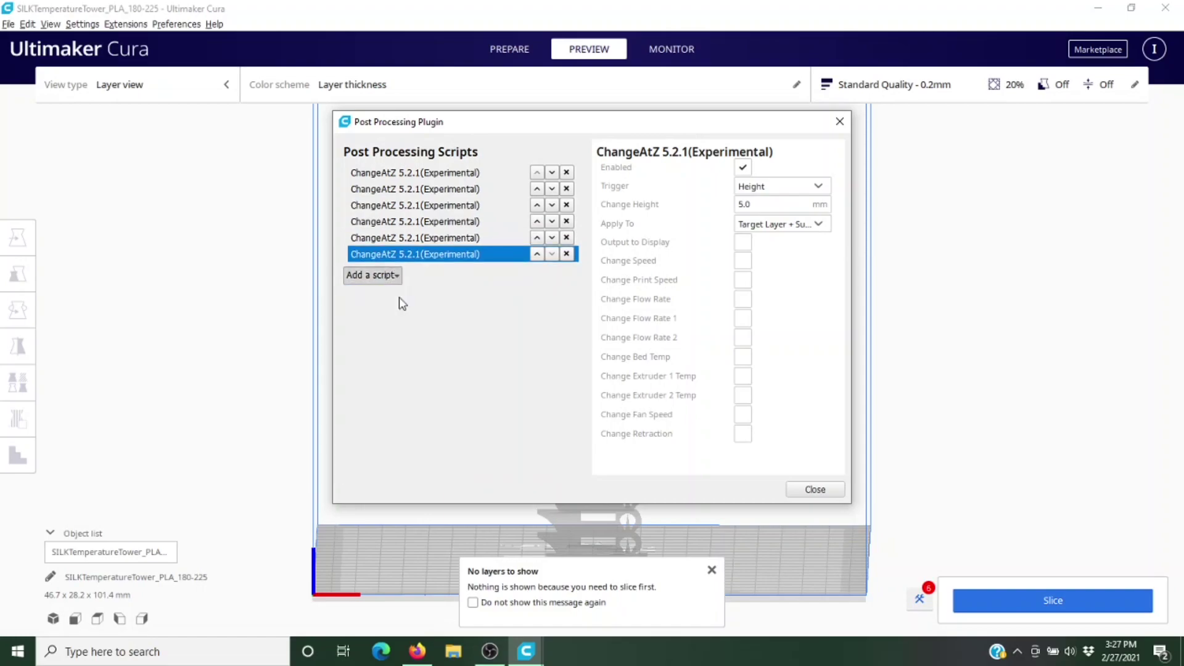
click(397, 292)
click(402, 309)
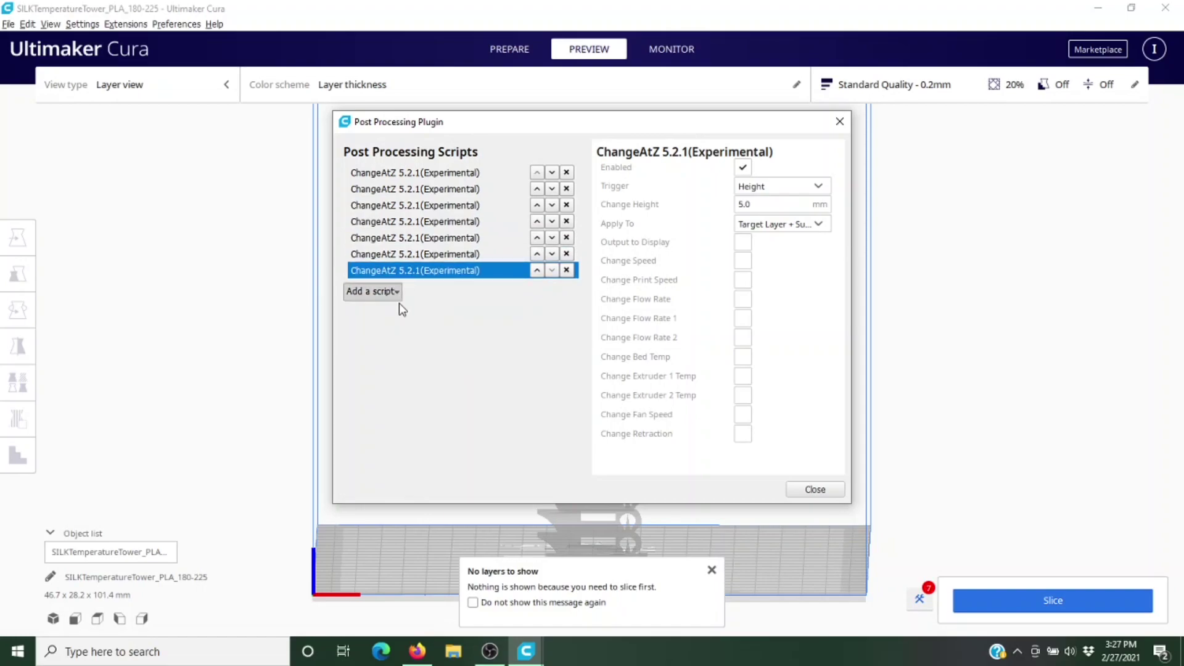
click(399, 307)
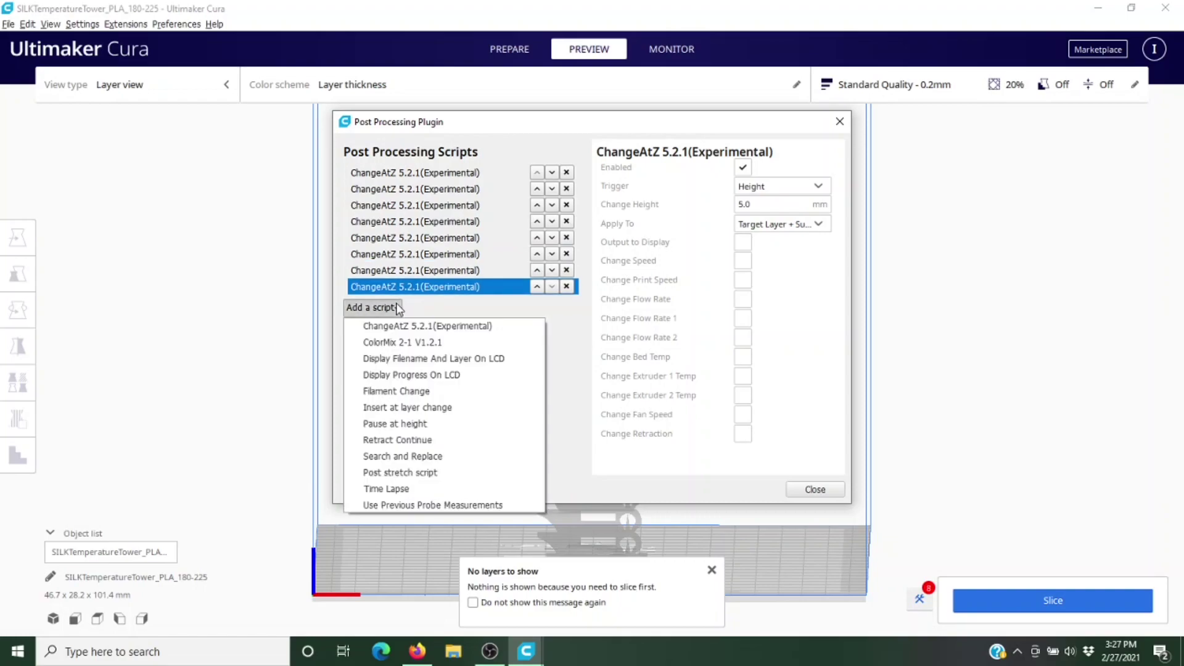
click(404, 327)
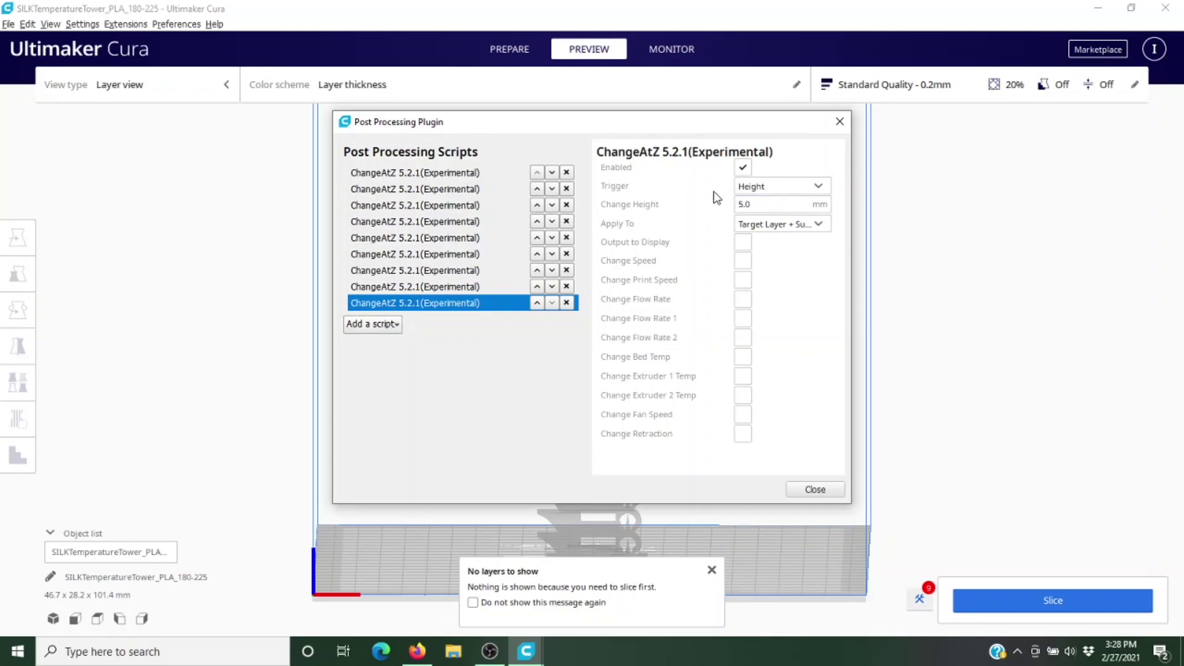
Trigger the last ChangeAtZ script by layer number 58, applying to target and subsequent layers
click(777, 204)
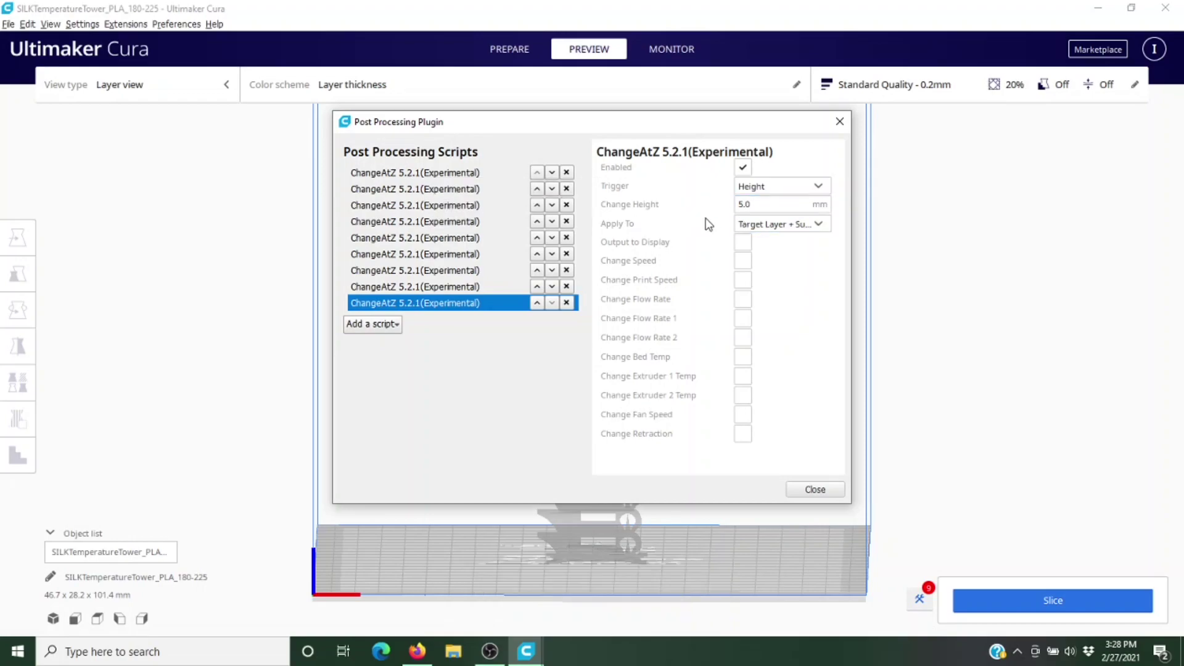
click(773, 189)
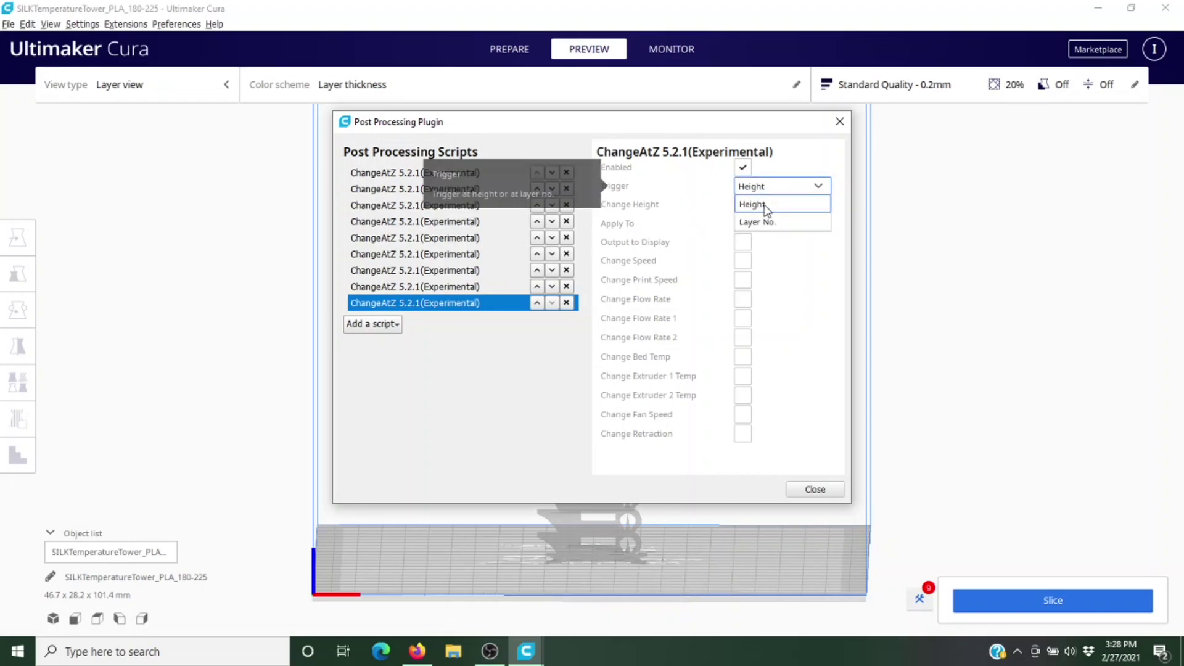
click(755, 222)
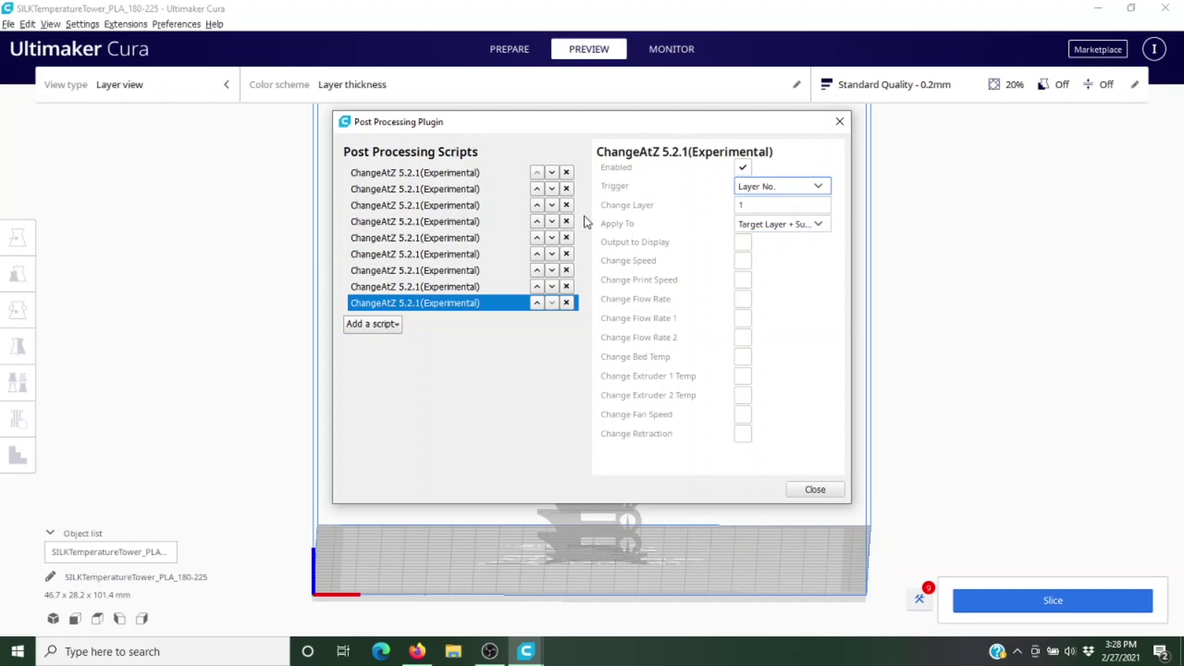
double_click(742, 205)
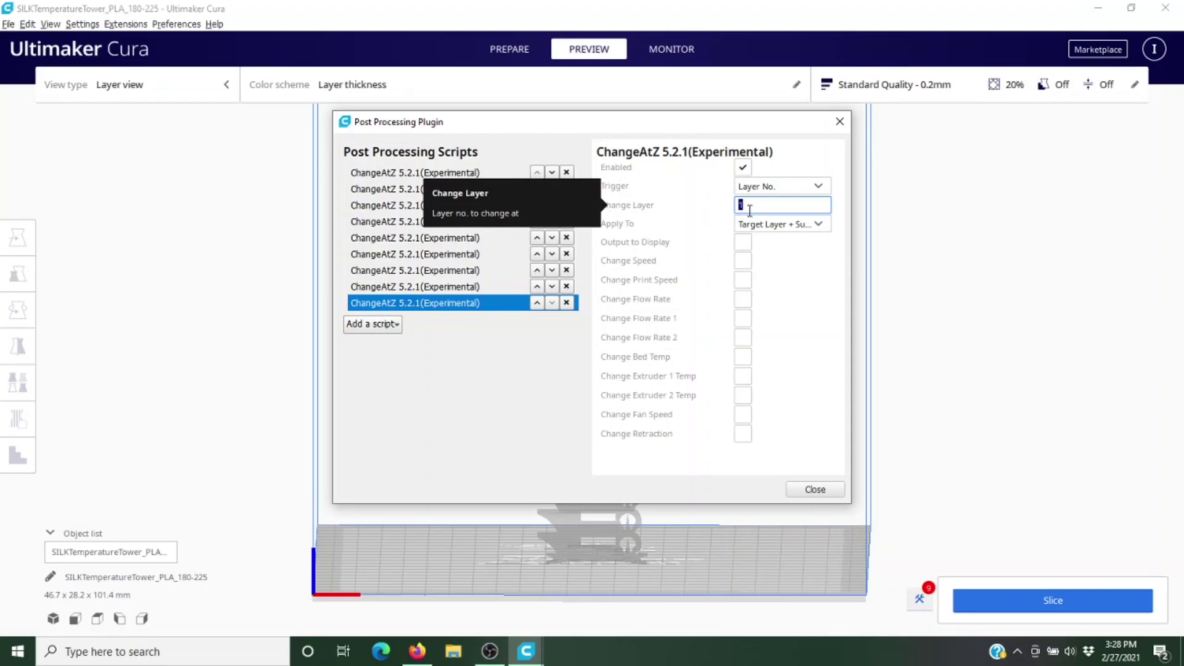
text(58)
click(775, 226)
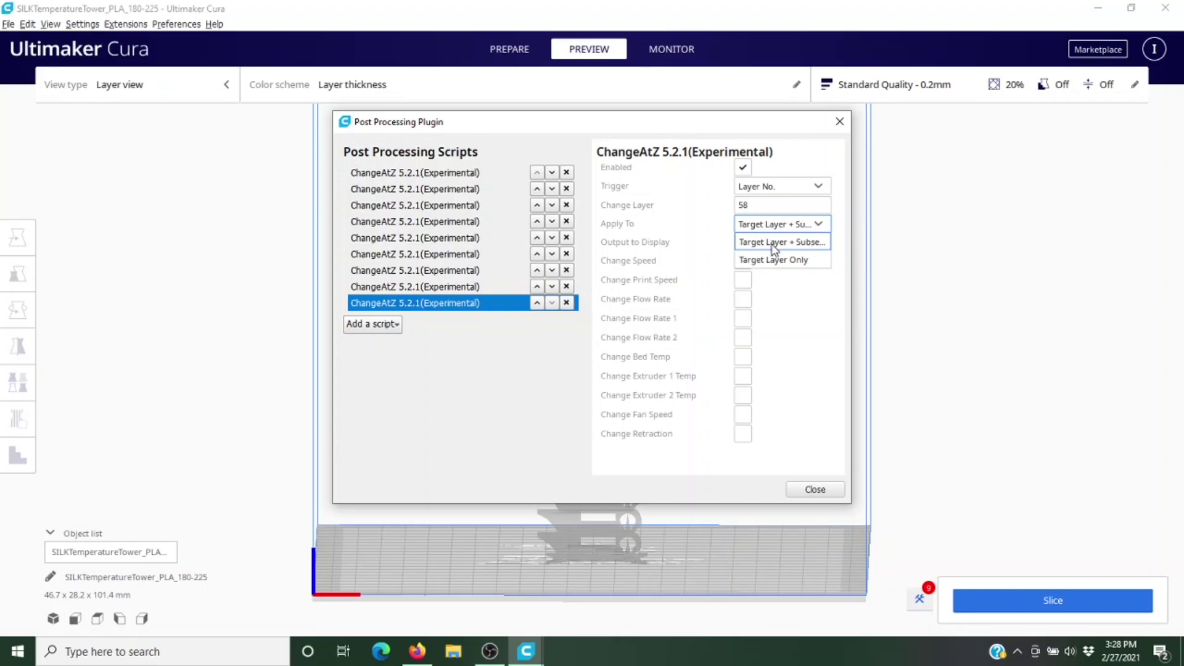
click(800, 243)
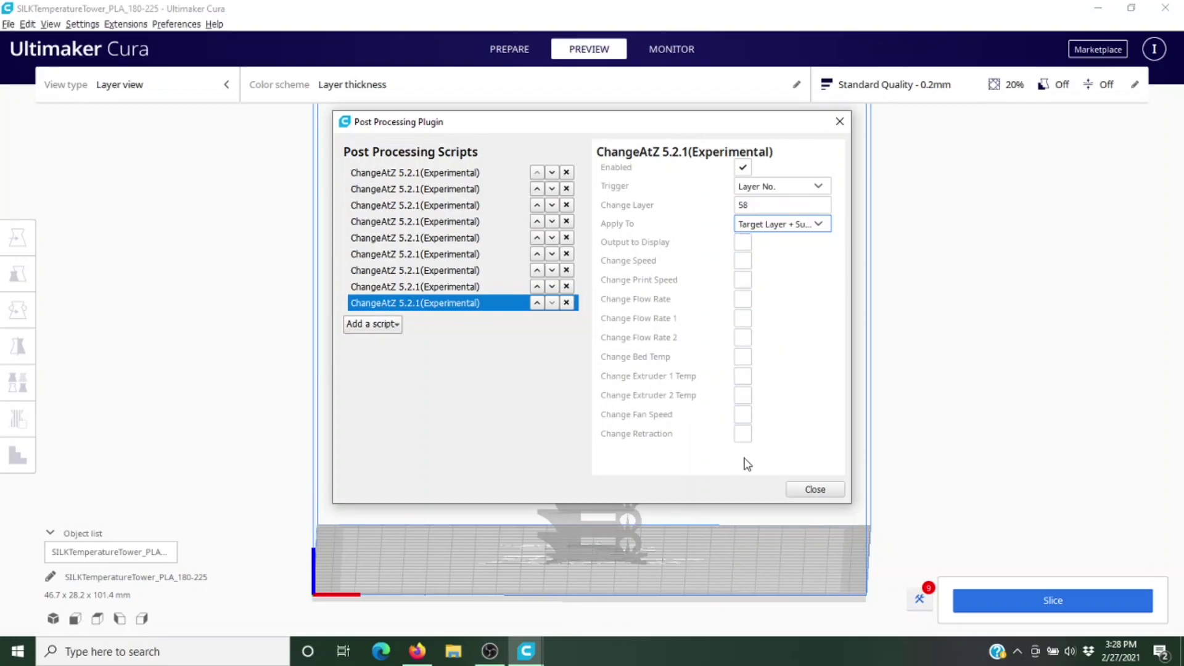
Enable Change Extruder 1 Temp and set it to 220 °C
click(743, 377)
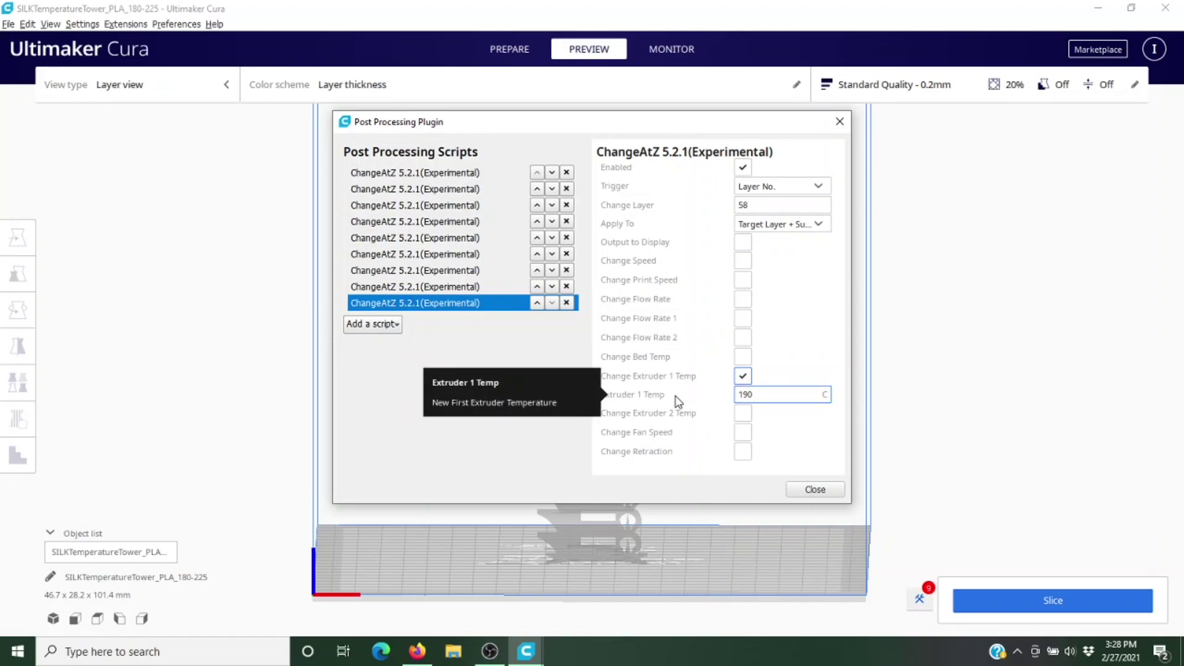
double_click(755, 395)
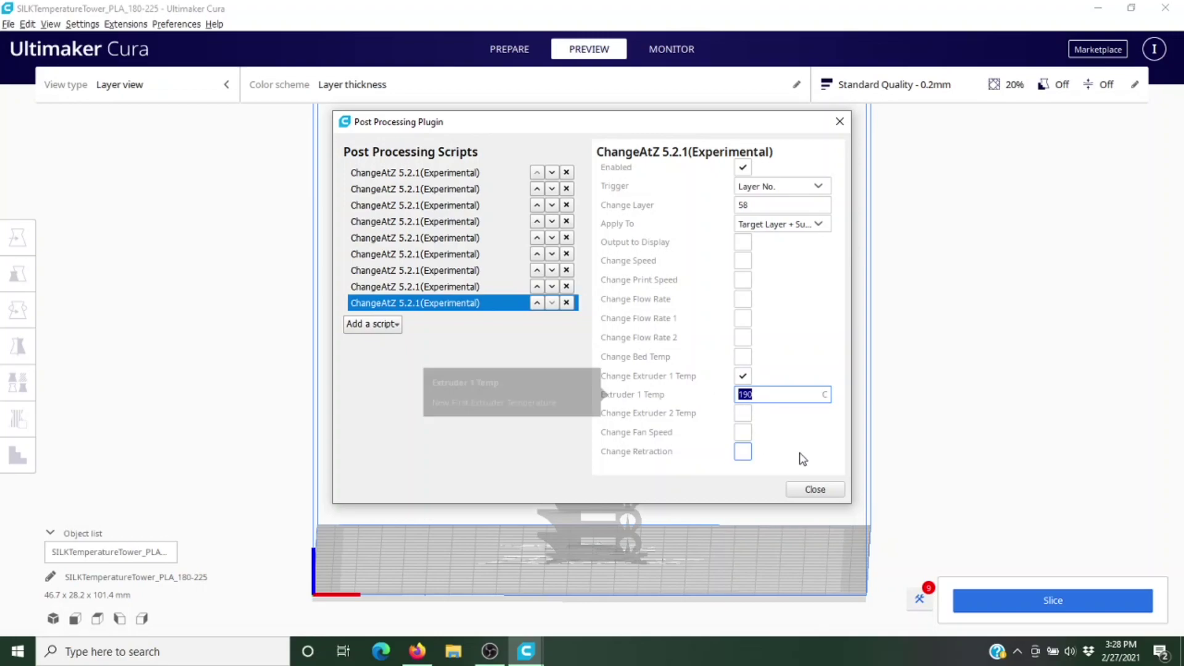
text(225)
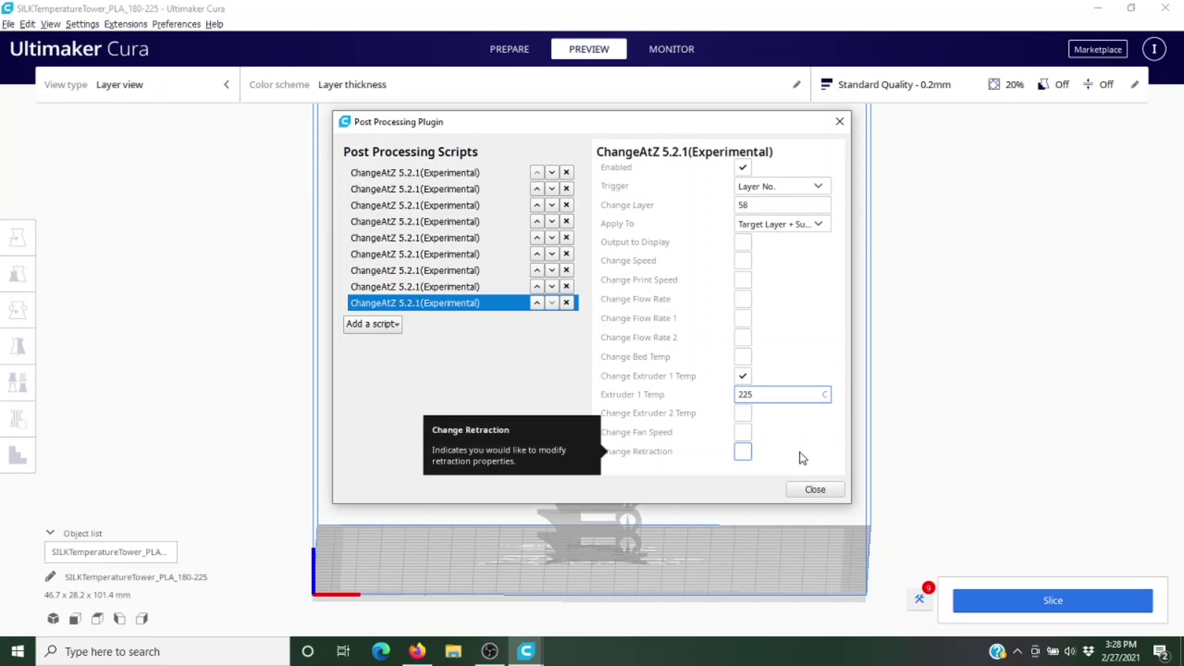
key(BackSpace)
text(0)
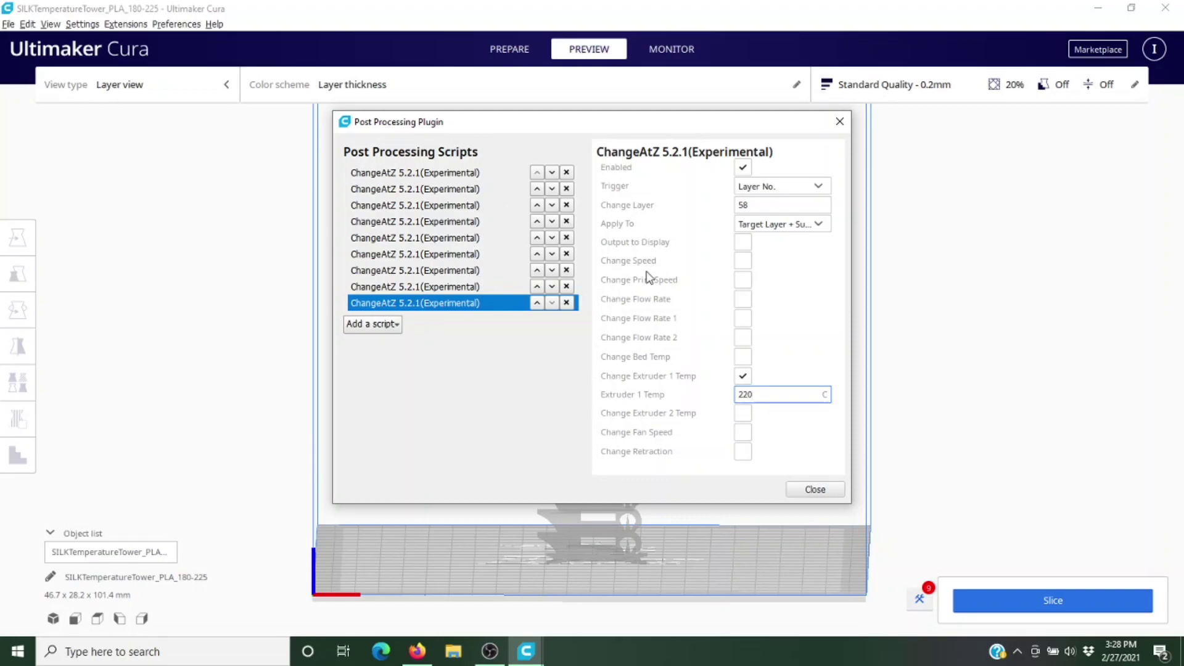
Clear the last script's Change Layer 58 and Extruder 1 Temp 220 values
double_click(762, 210)
key(BackSpace)
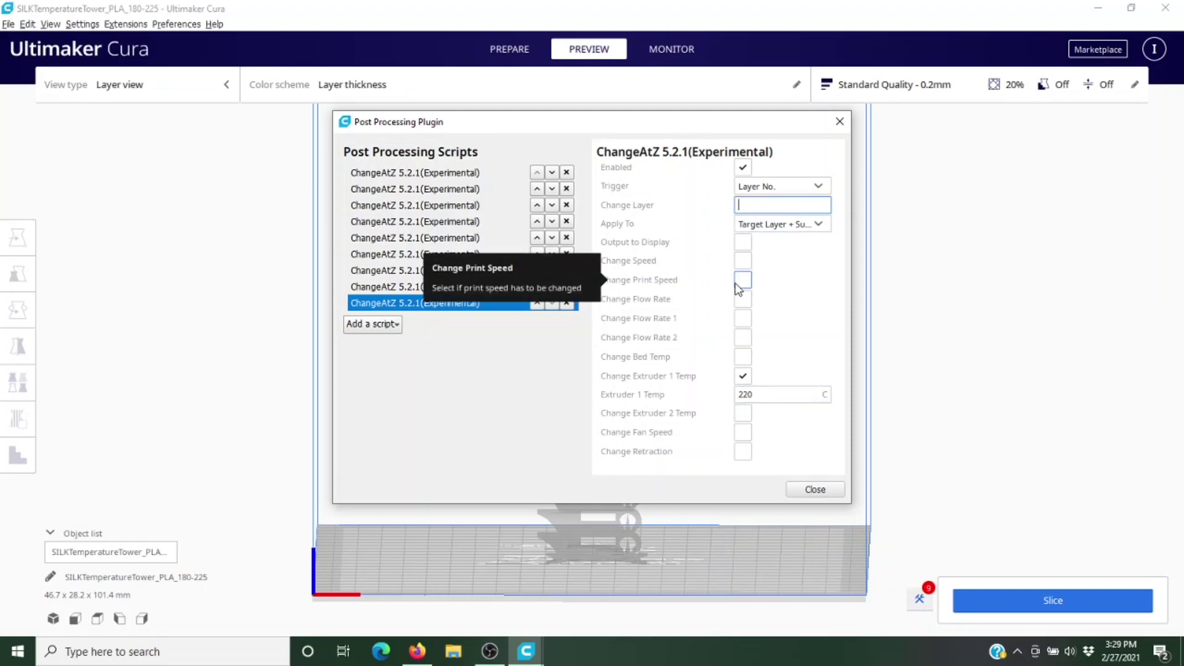
key(Tab)
key(BackSpace)
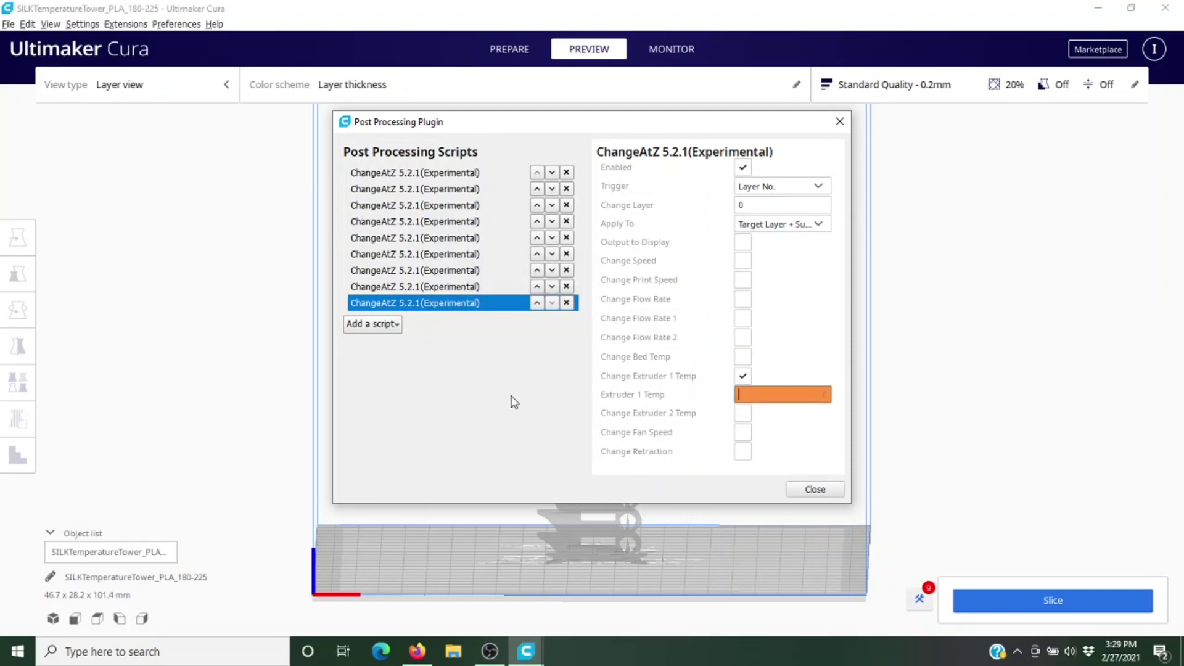
Set the first ChangeAtZ script to trigger at layer 58 with Extruder 1 at 220 °C
click(456, 174)
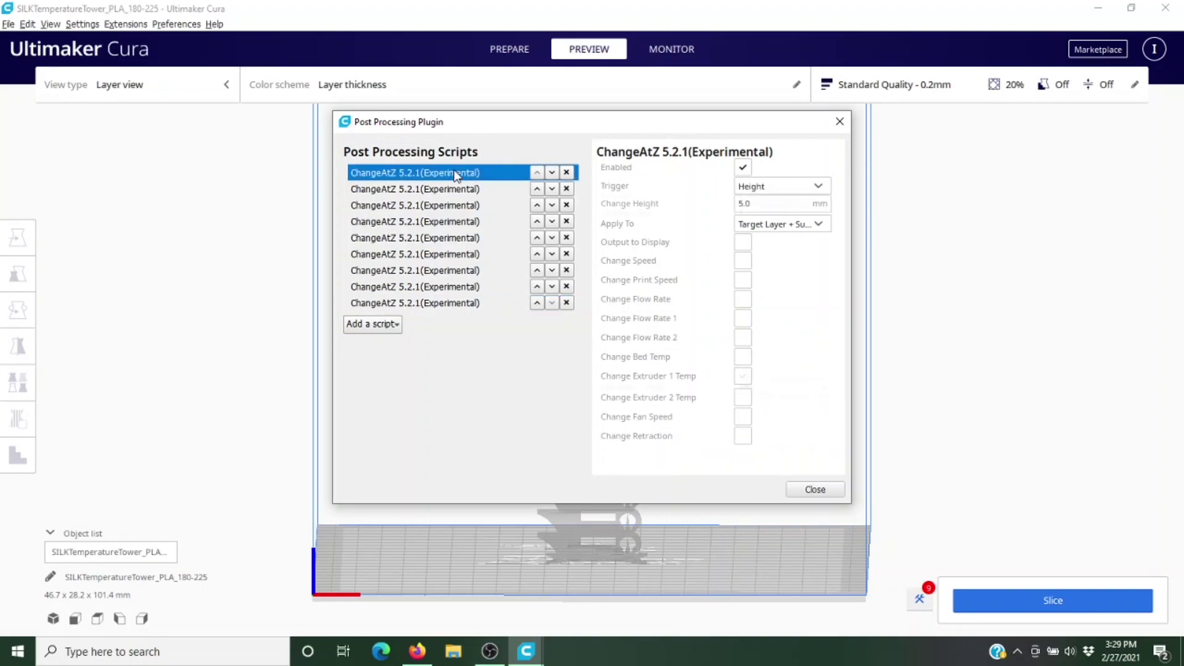
click(781, 189)
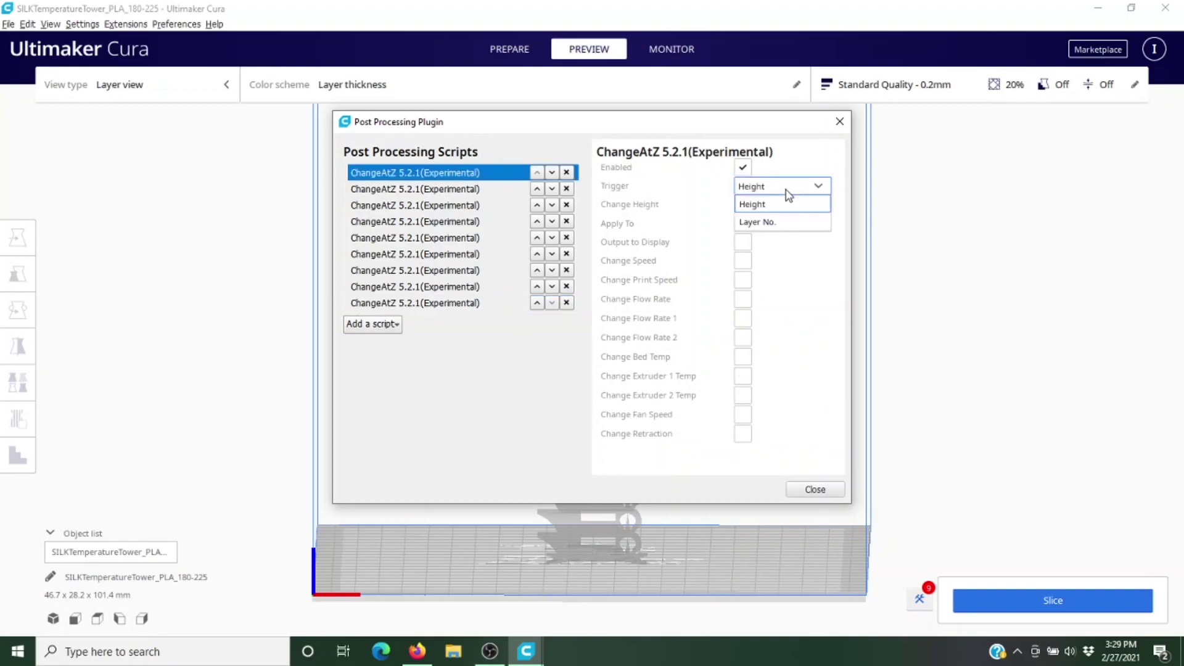
click(773, 222)
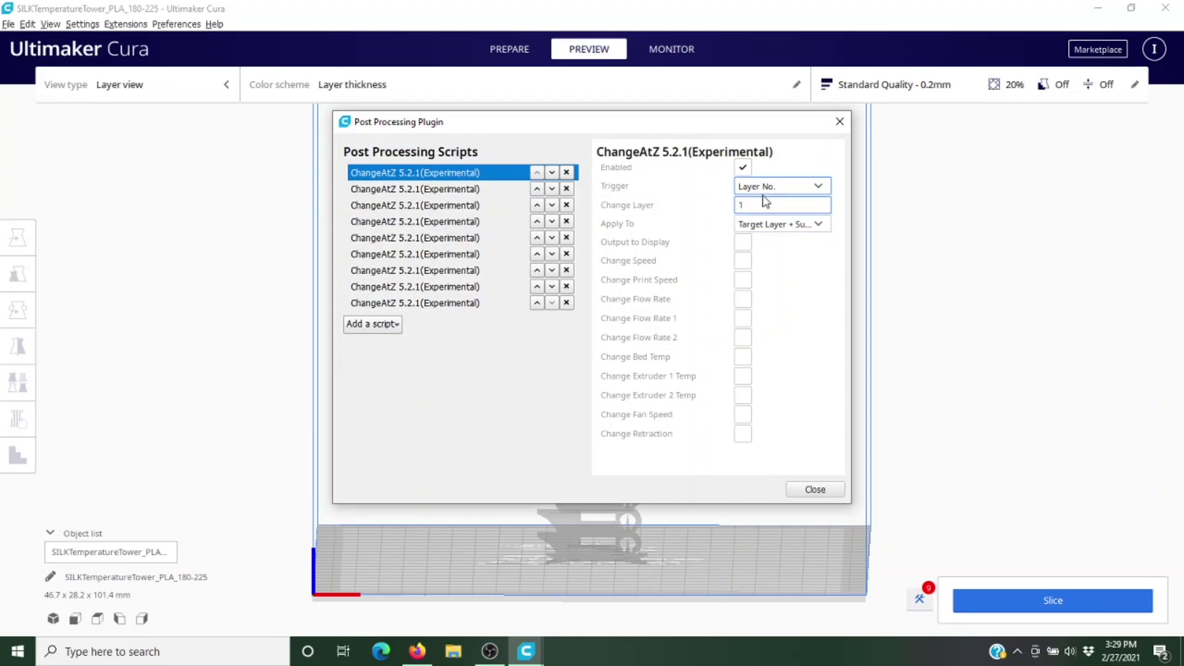
click(764, 209)
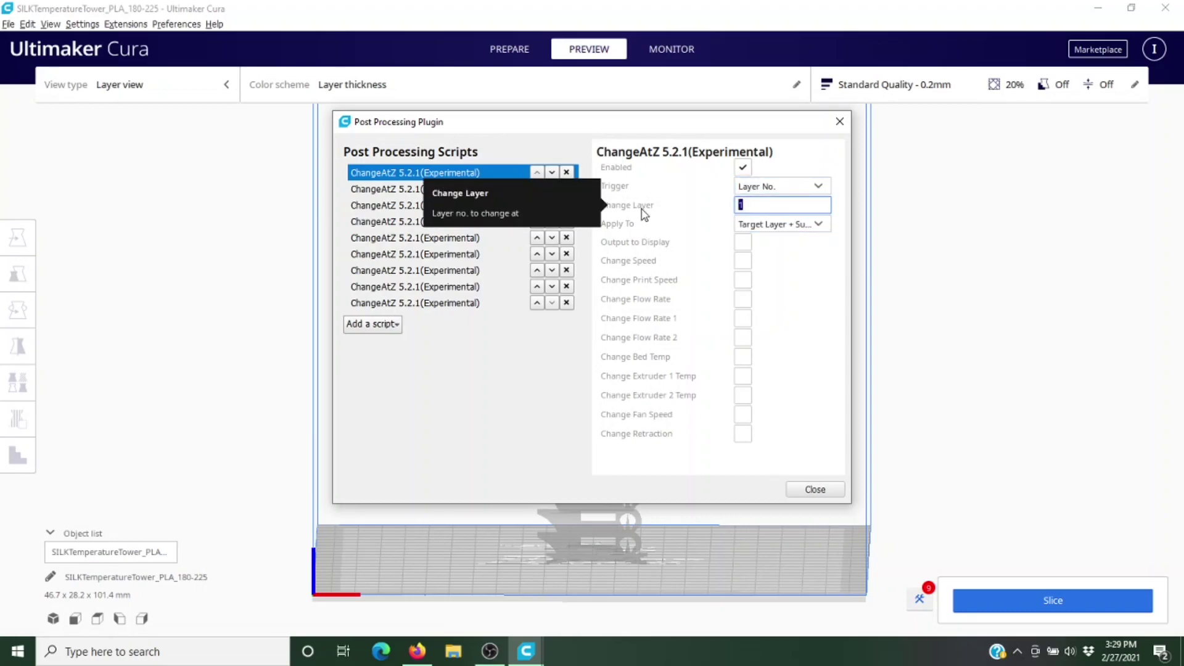
text(58)
click(743, 298)
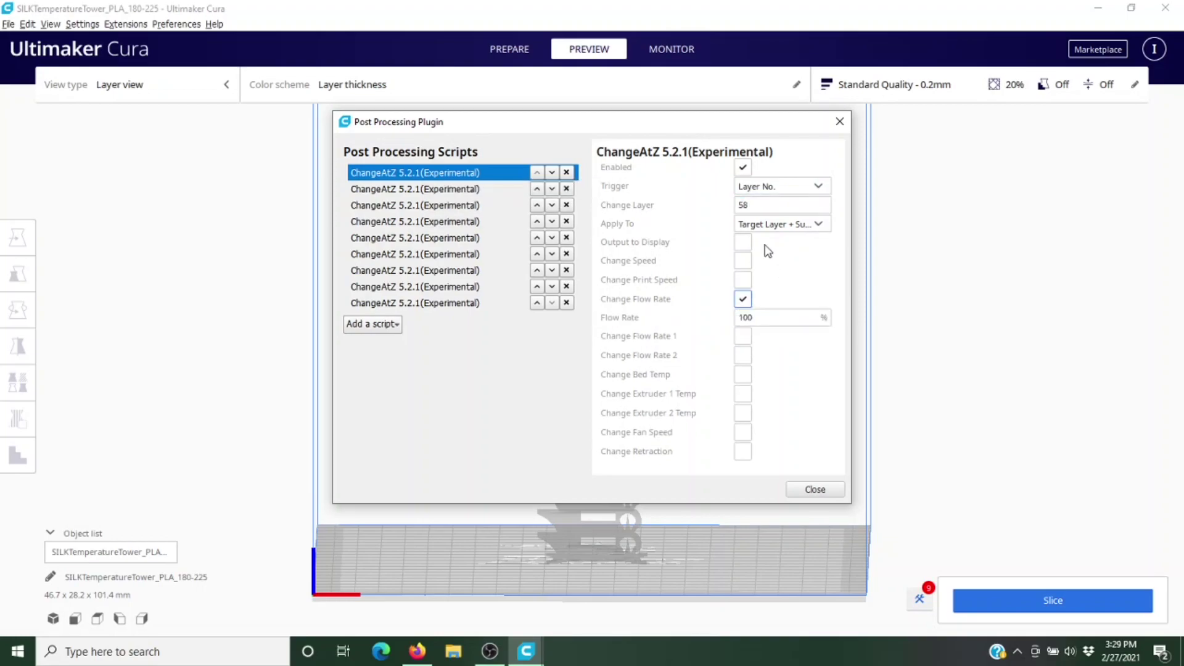
click(742, 299)
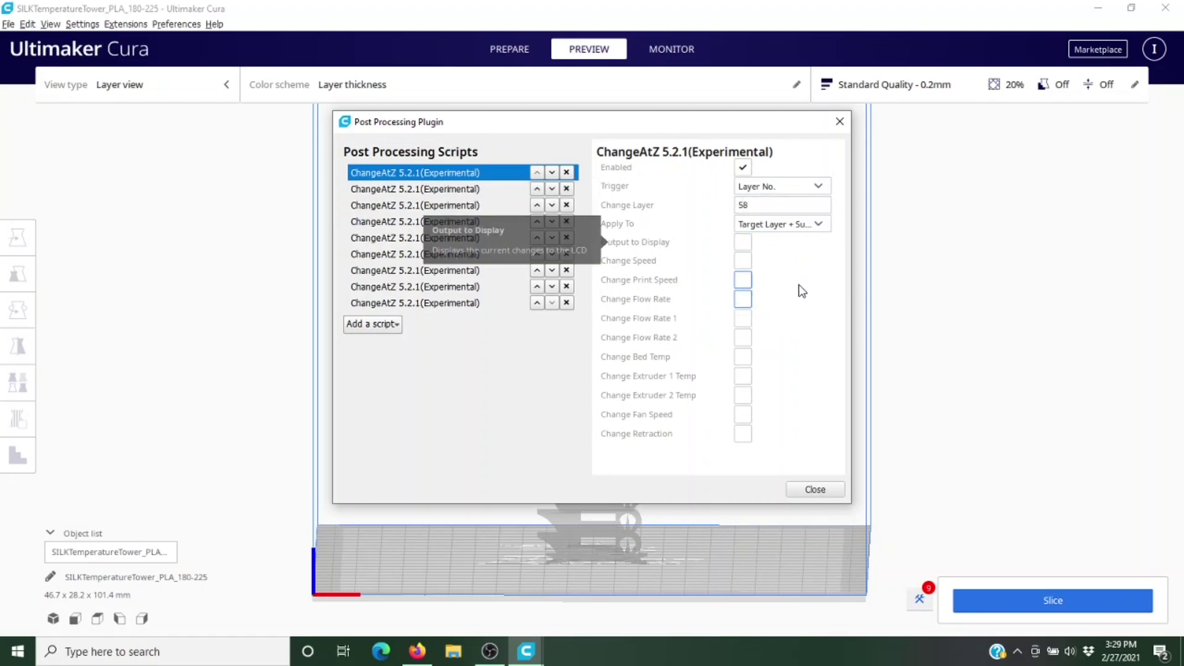
click(742, 376)
key(Tab)
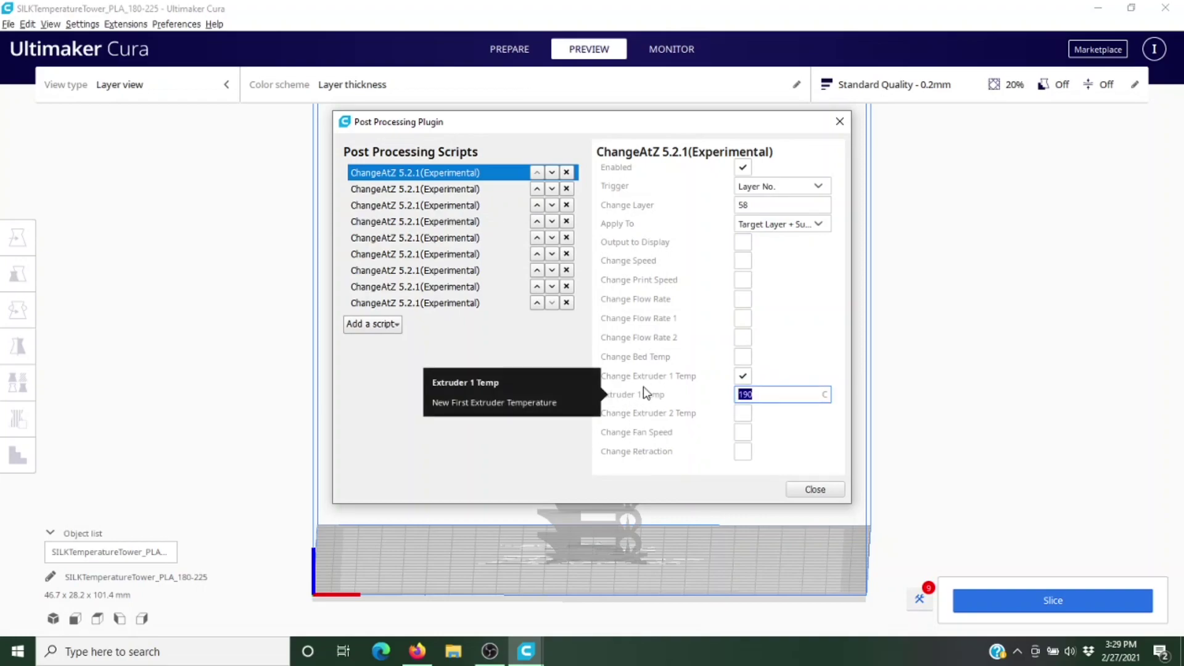
text(220)
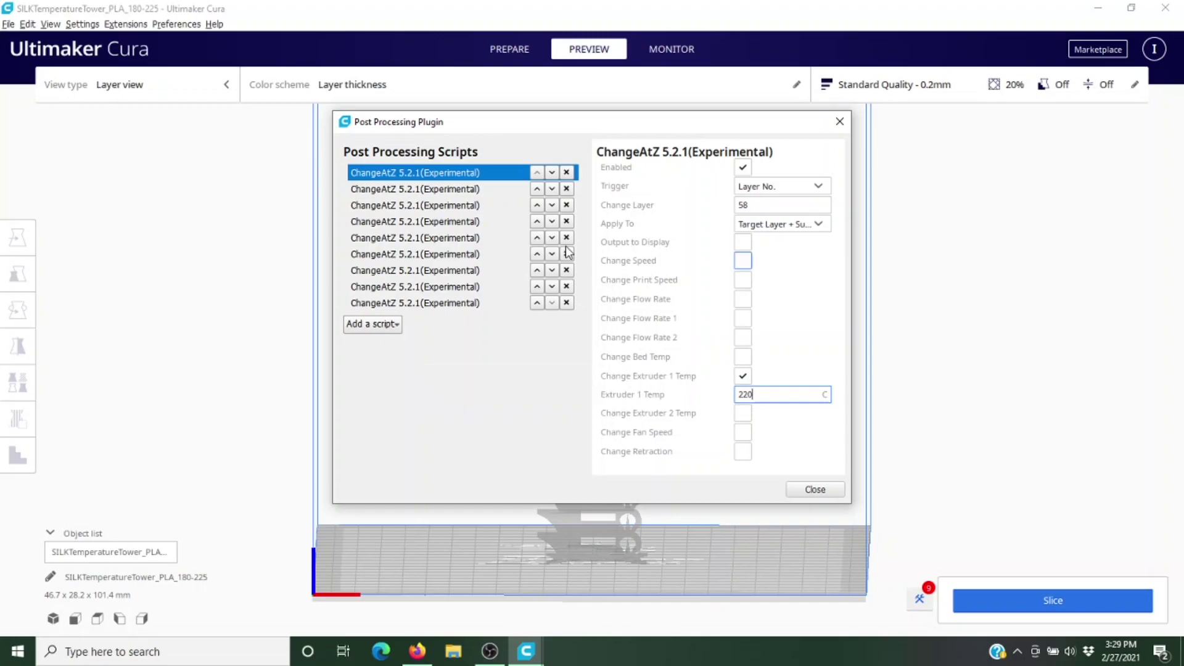
Set the second script to trigger at layer 108 with Extruder 1 at 215 °C
click(430, 190)
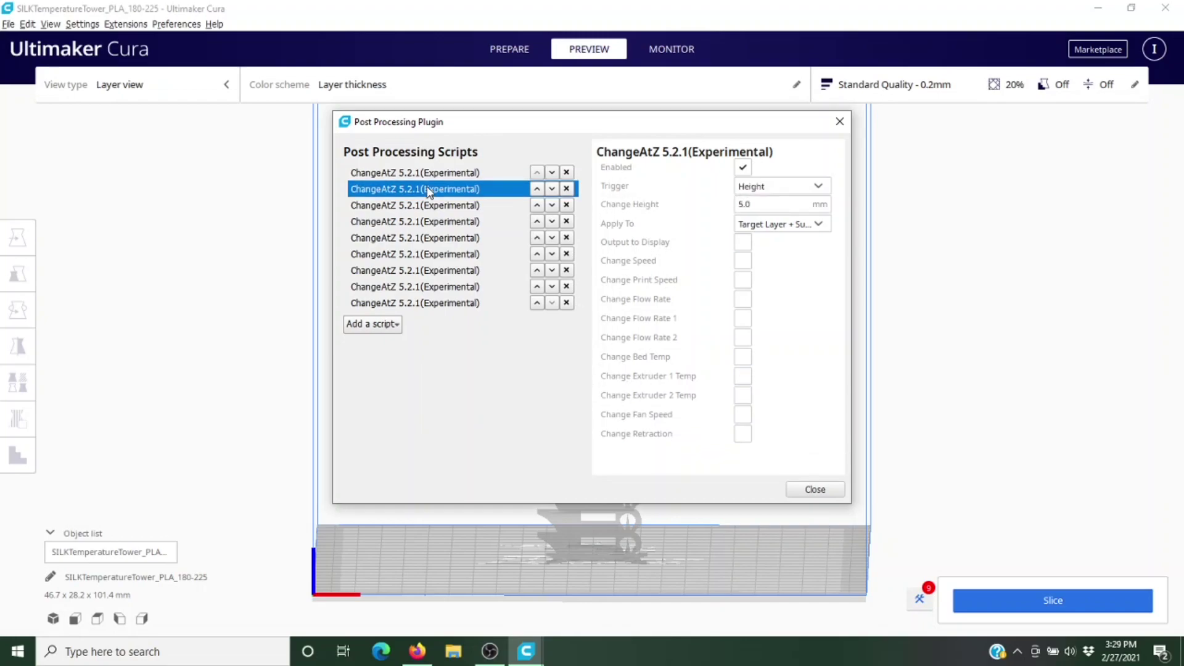
click(767, 186)
click(764, 221)
key(Tab)
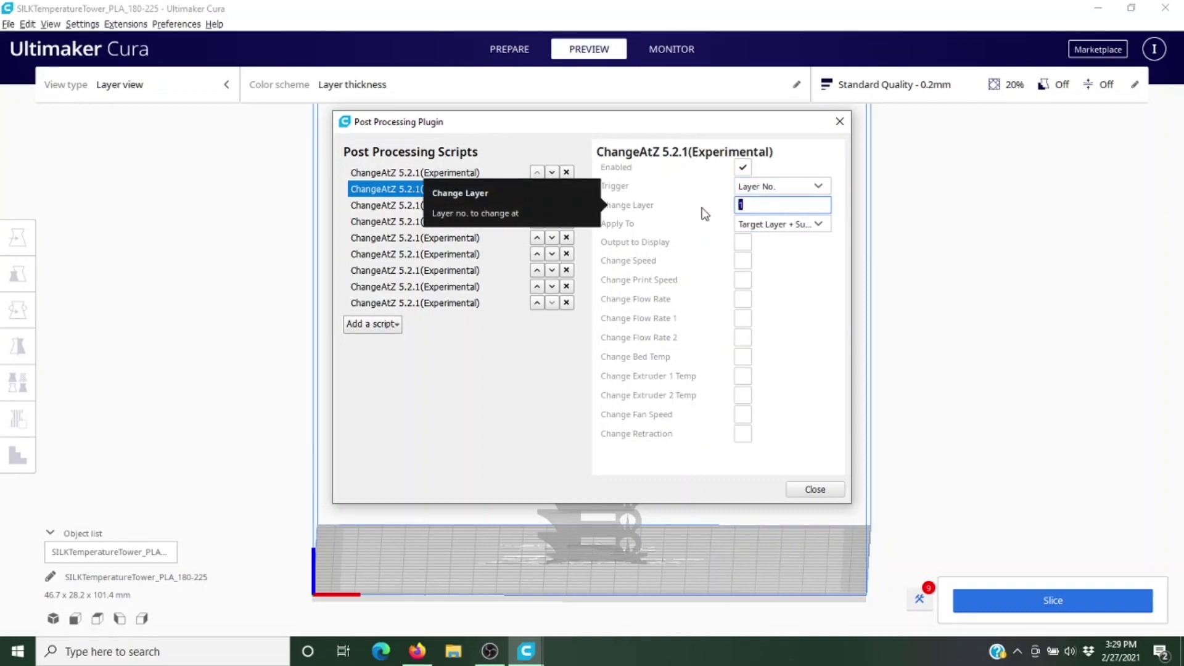
text(108)
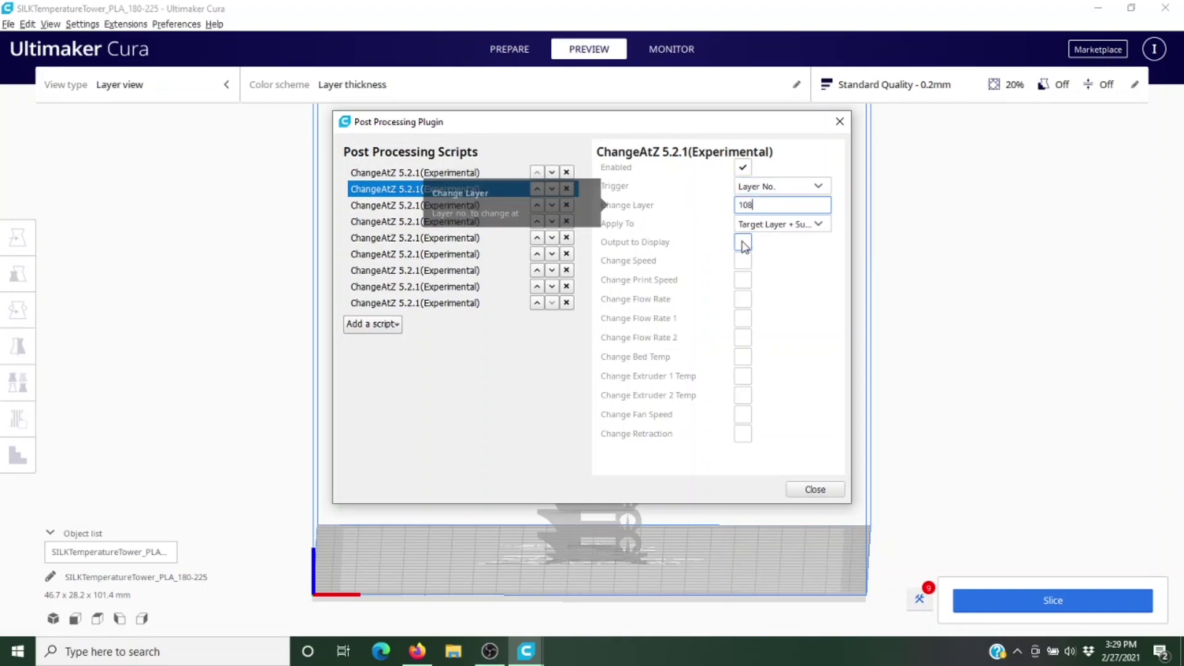
click(743, 376)
double_click(762, 399)
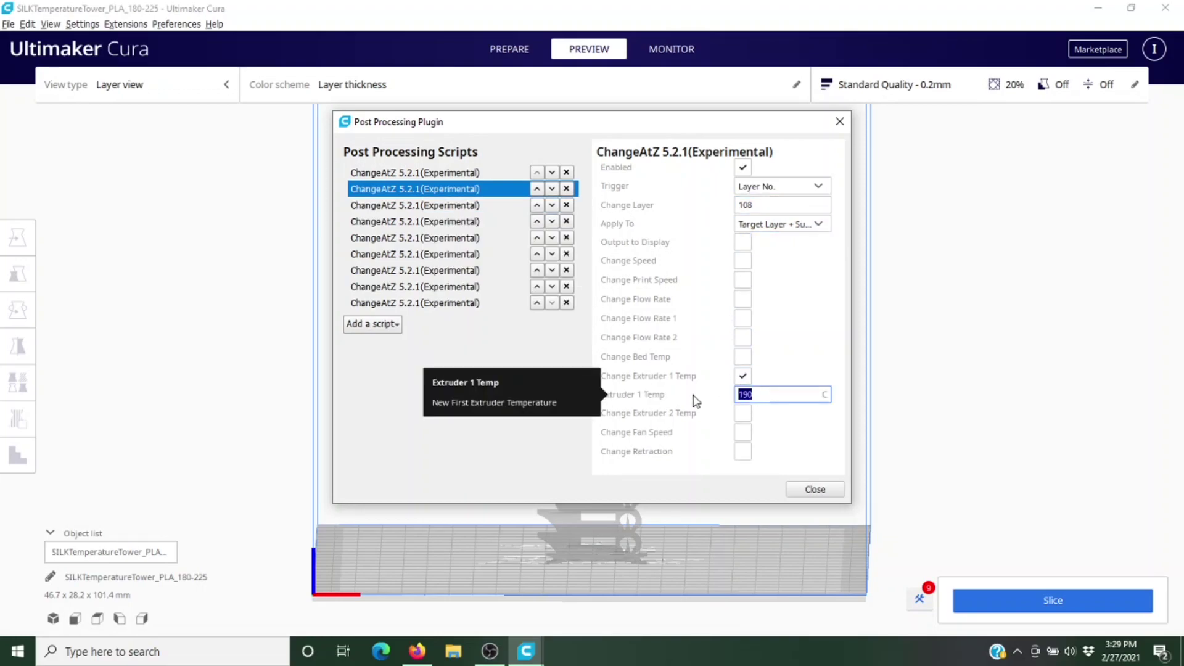
text(215)
Set the third script to trigger at layer 158 with Extruder 1 at 210 °C
click(470, 206)
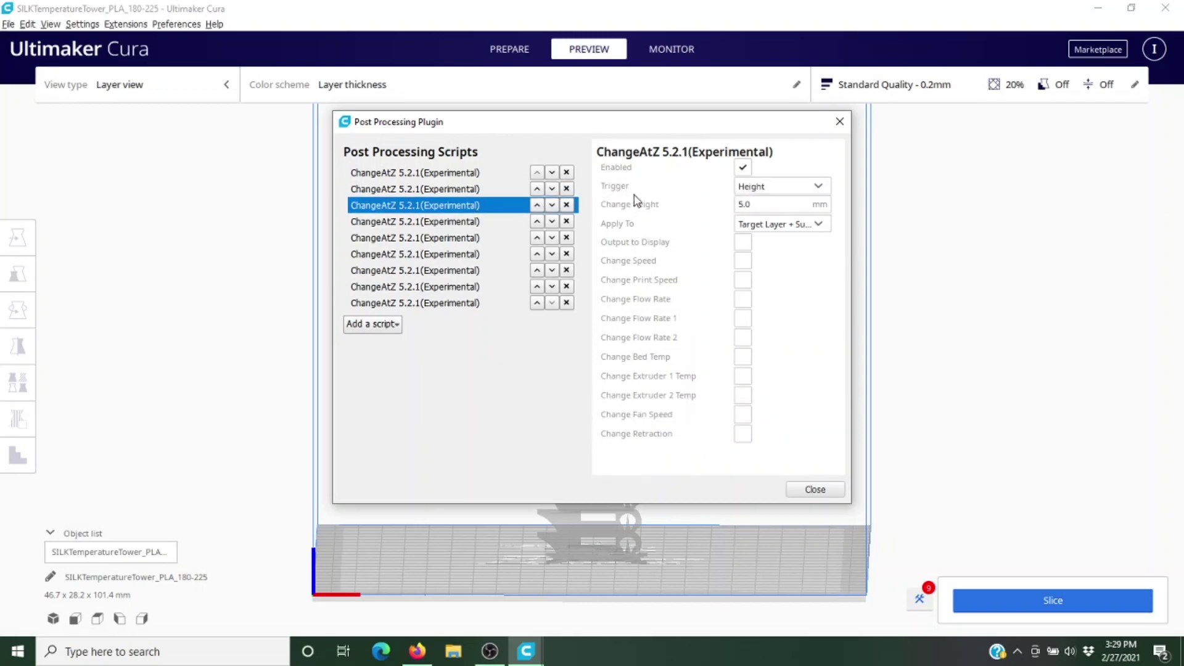
click(752, 188)
click(756, 222)
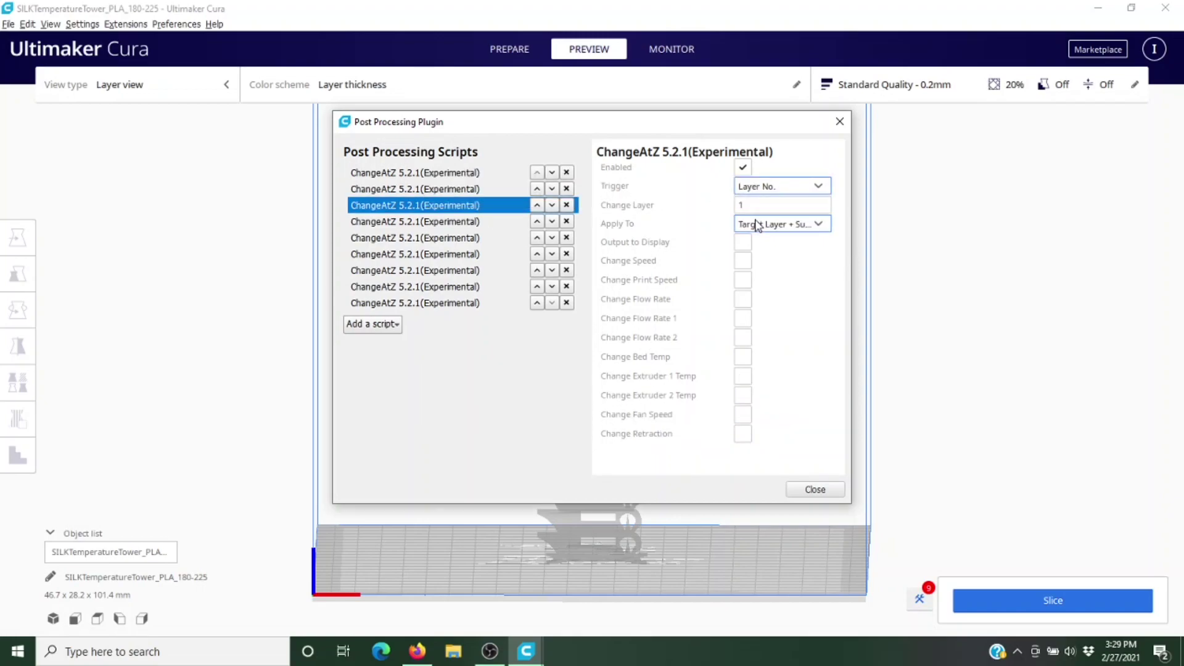
double_click(744, 206)
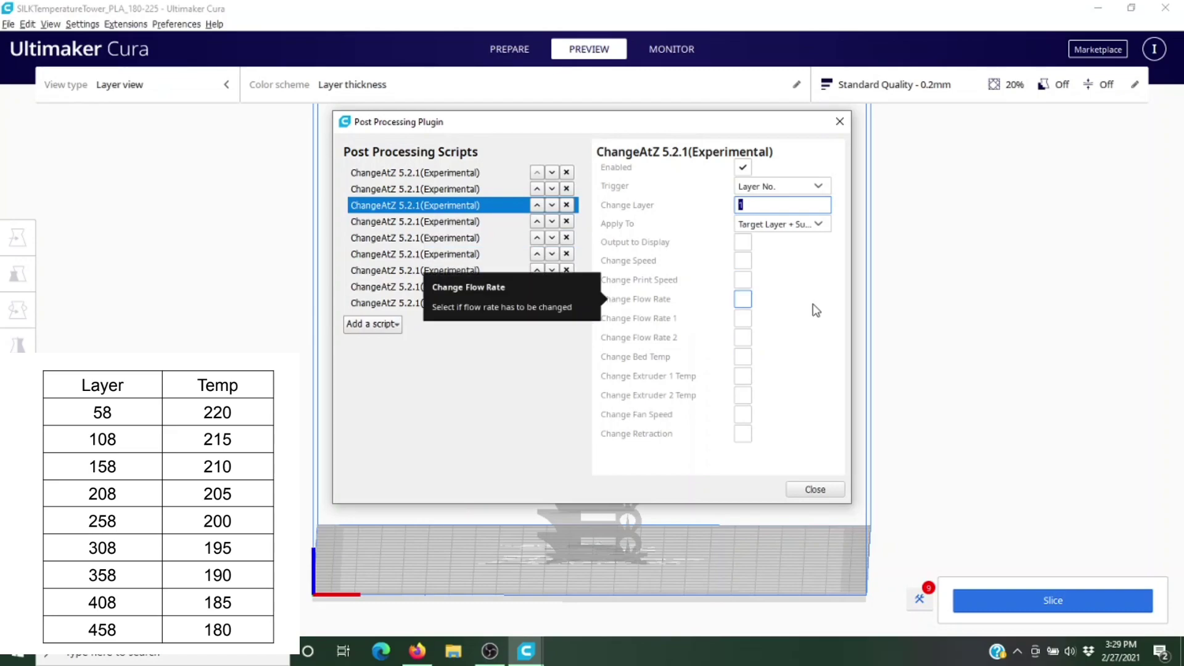
text(158)
click(743, 375)
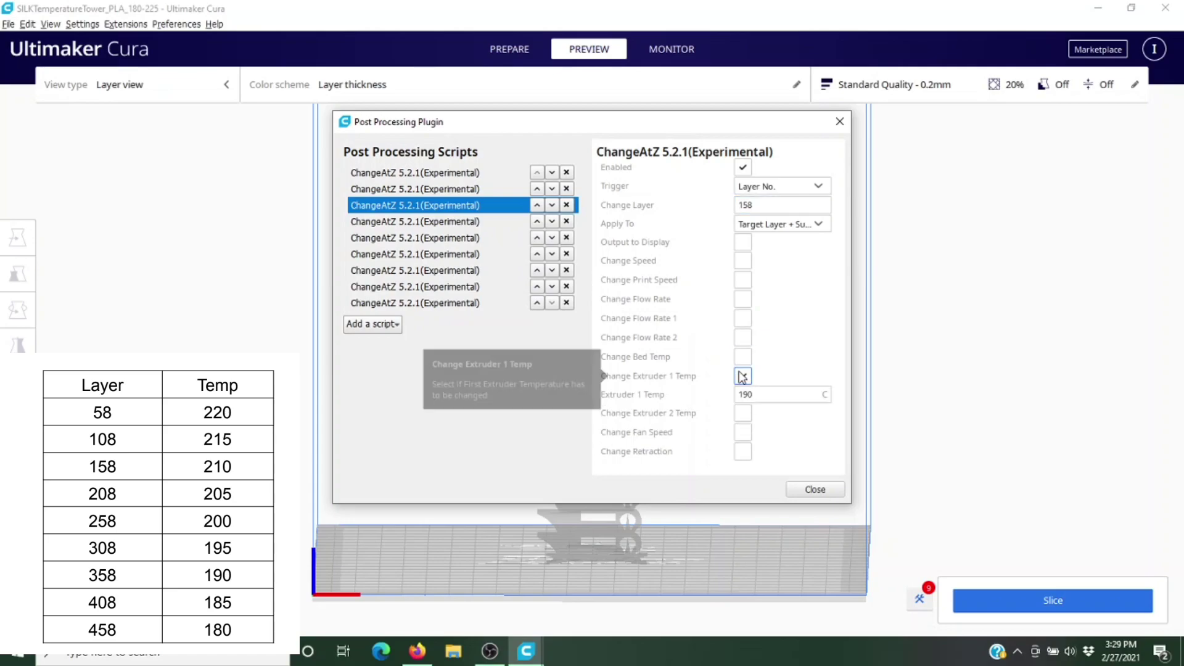
double_click(764, 393)
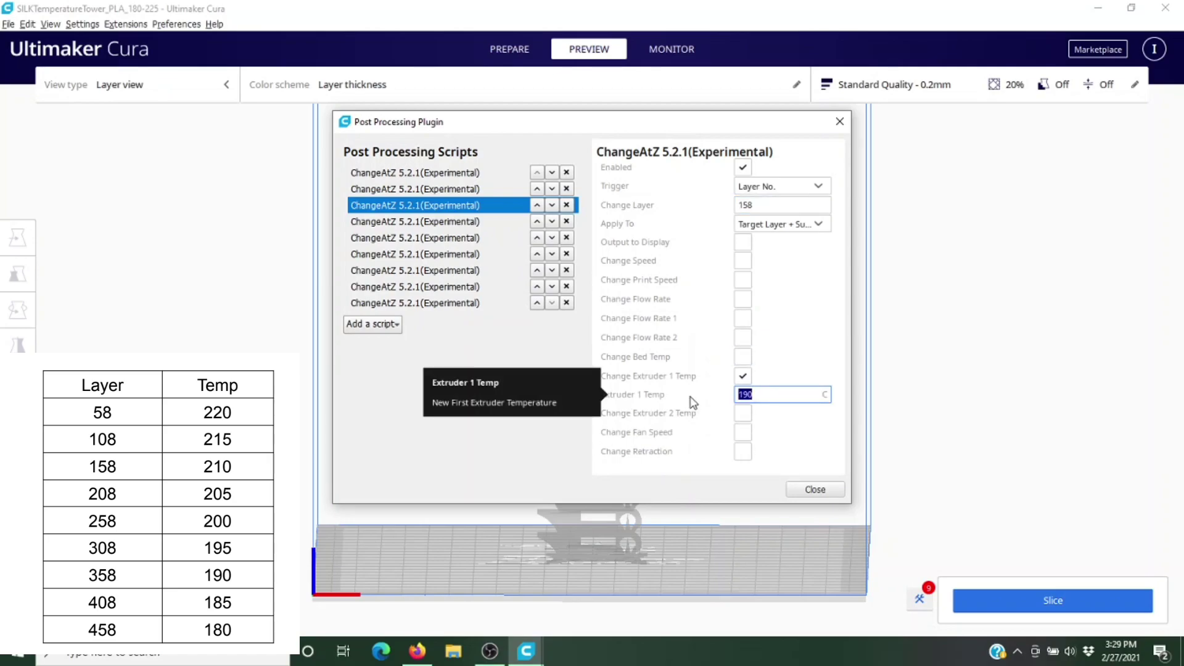
text(210)
Recheck the second and third scripts, then set the fourth to layer 208 at 205 °C
click(445, 191)
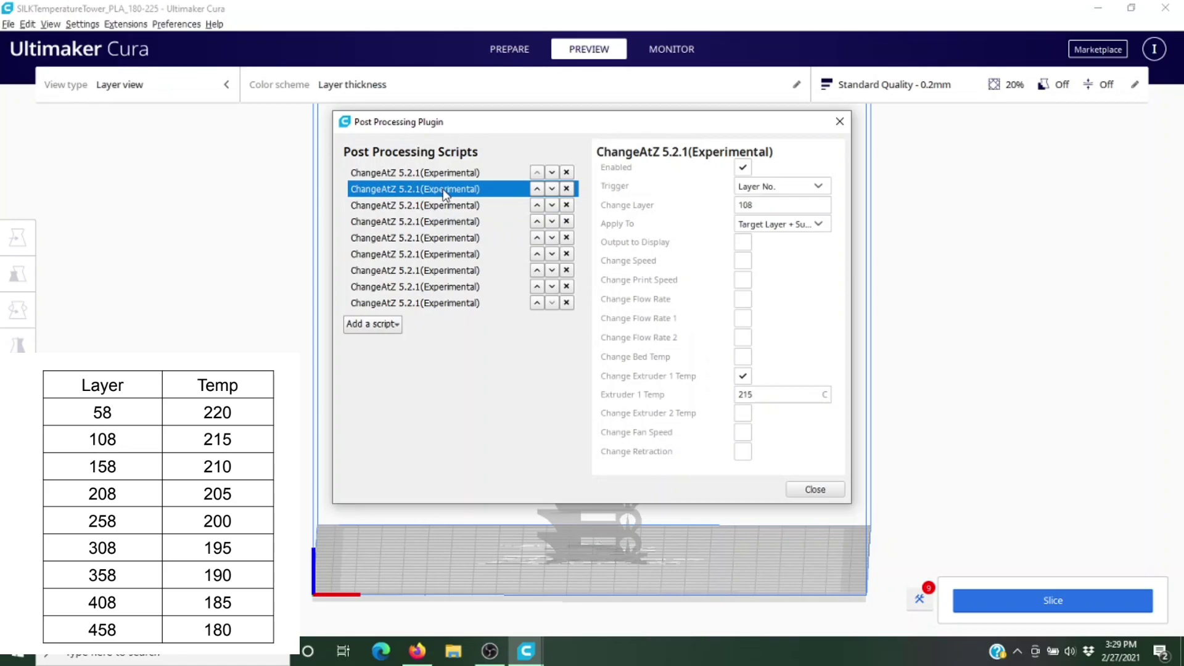
click(443, 209)
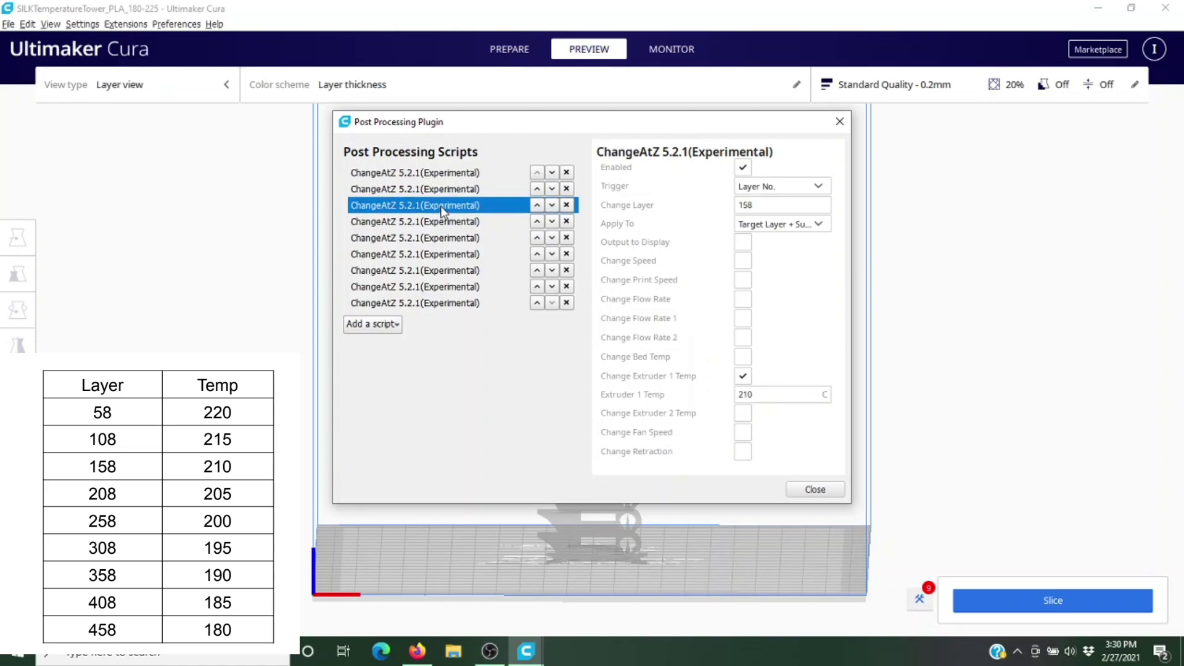
click(439, 222)
click(779, 185)
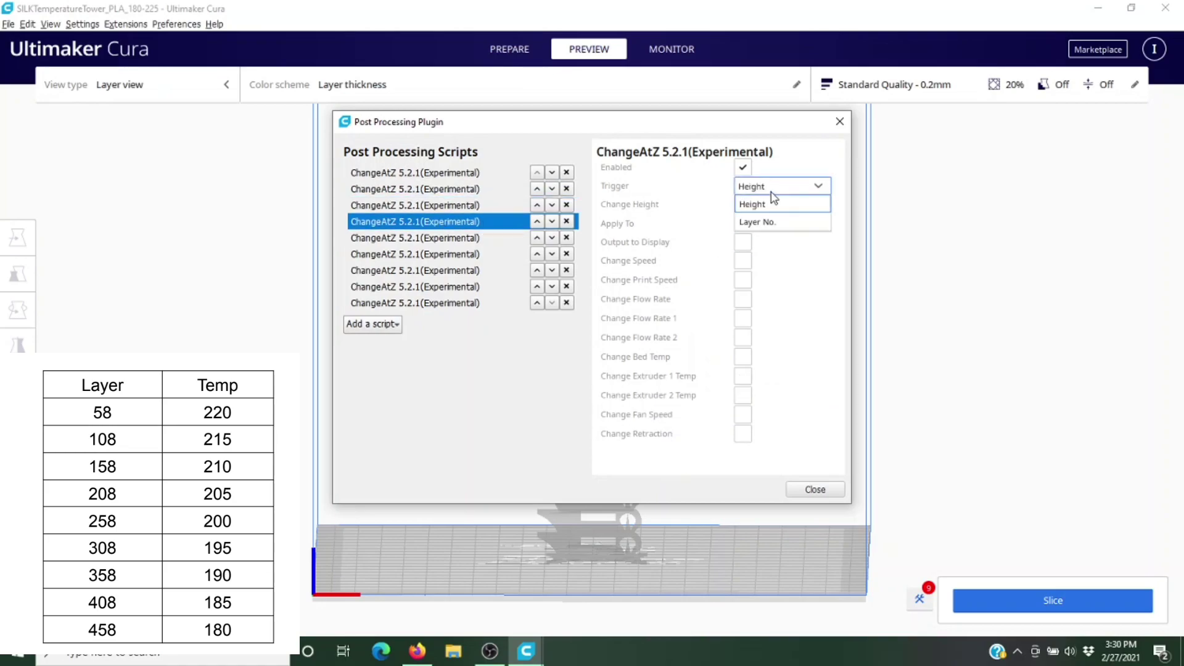
click(777, 224)
click(780, 204)
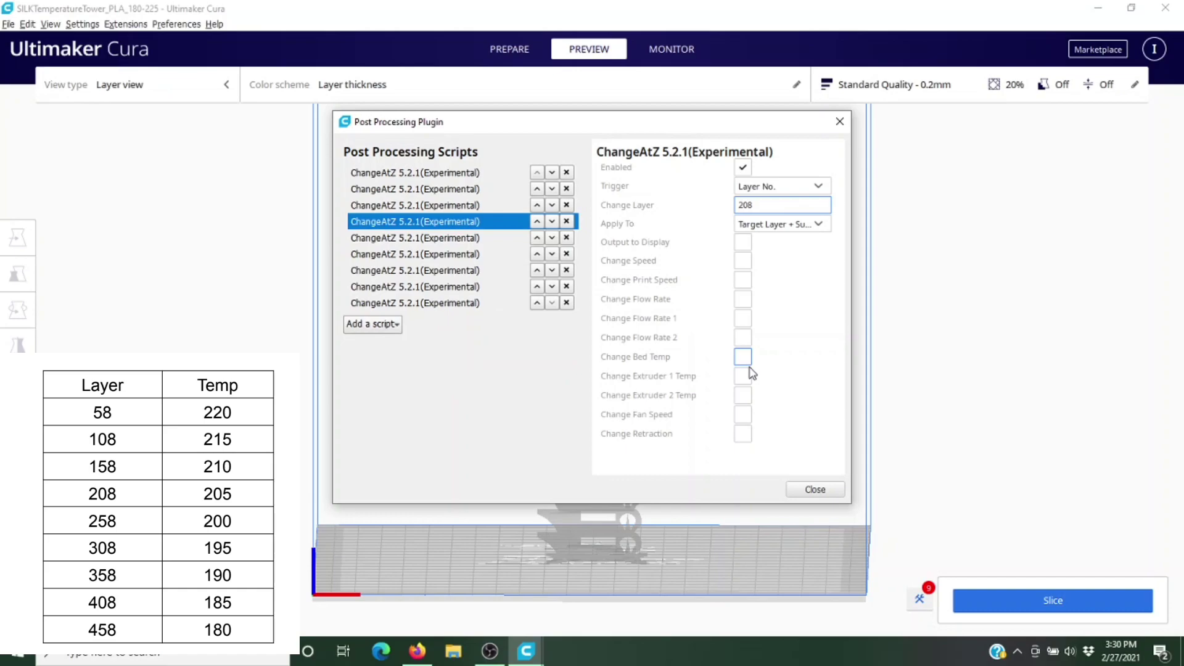
click(743, 376)
key(Tab)
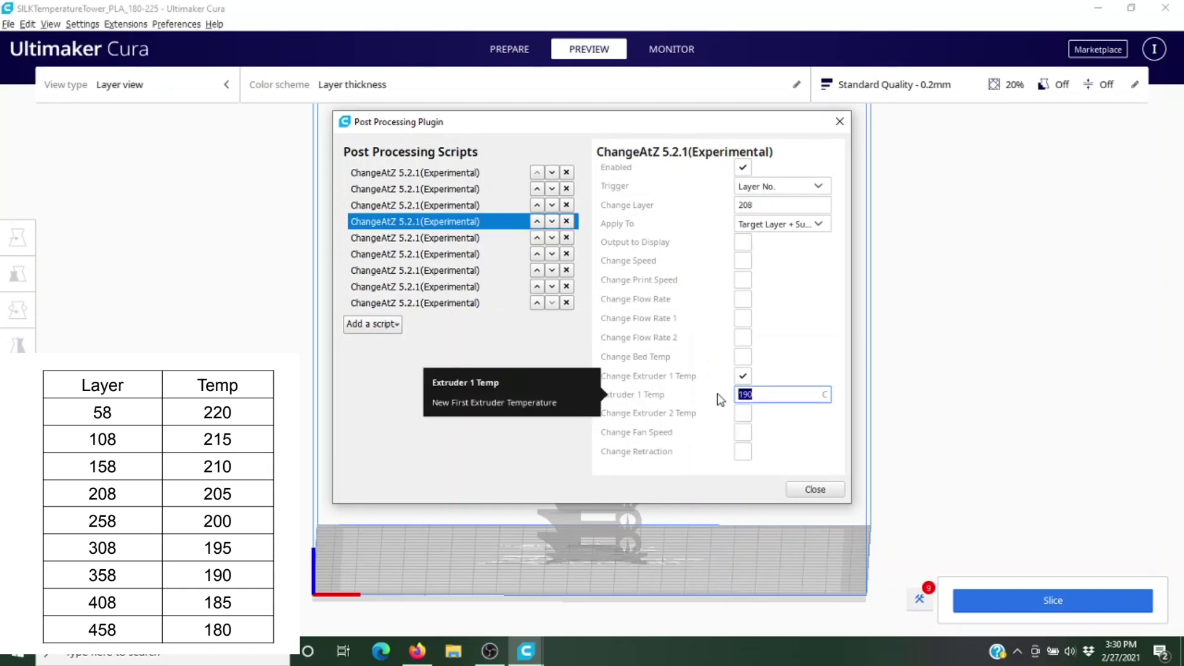
text(205)
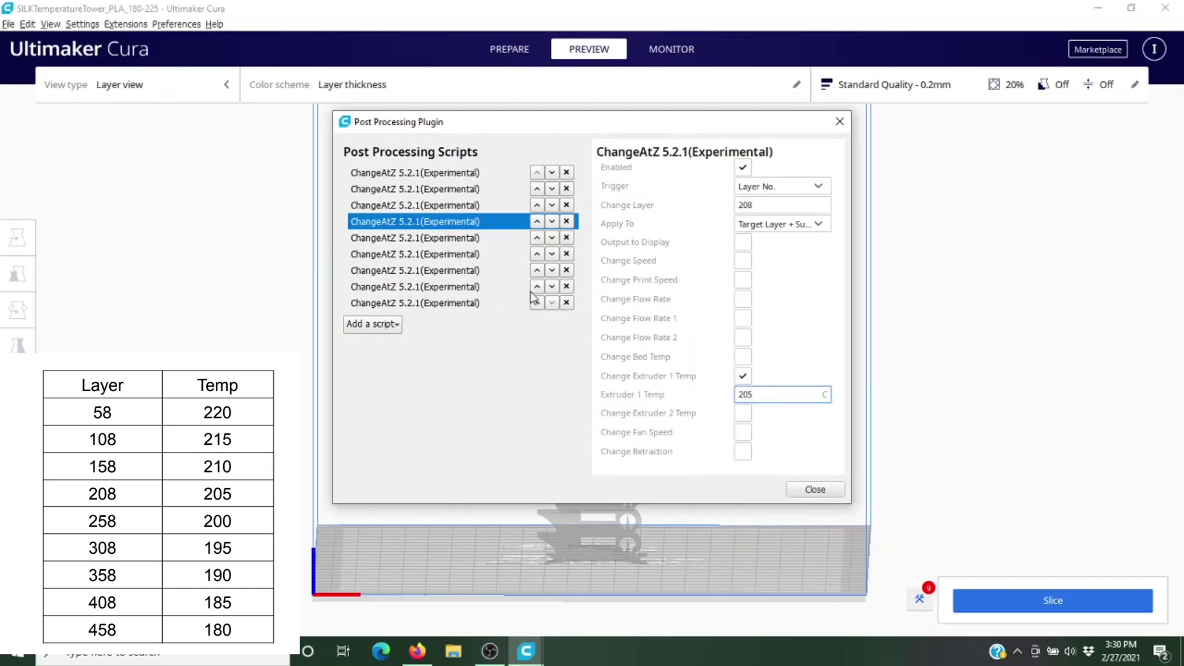
Set the fifth script to trigger at layer 258 with Extruder 1 at 200 °C
click(475, 245)
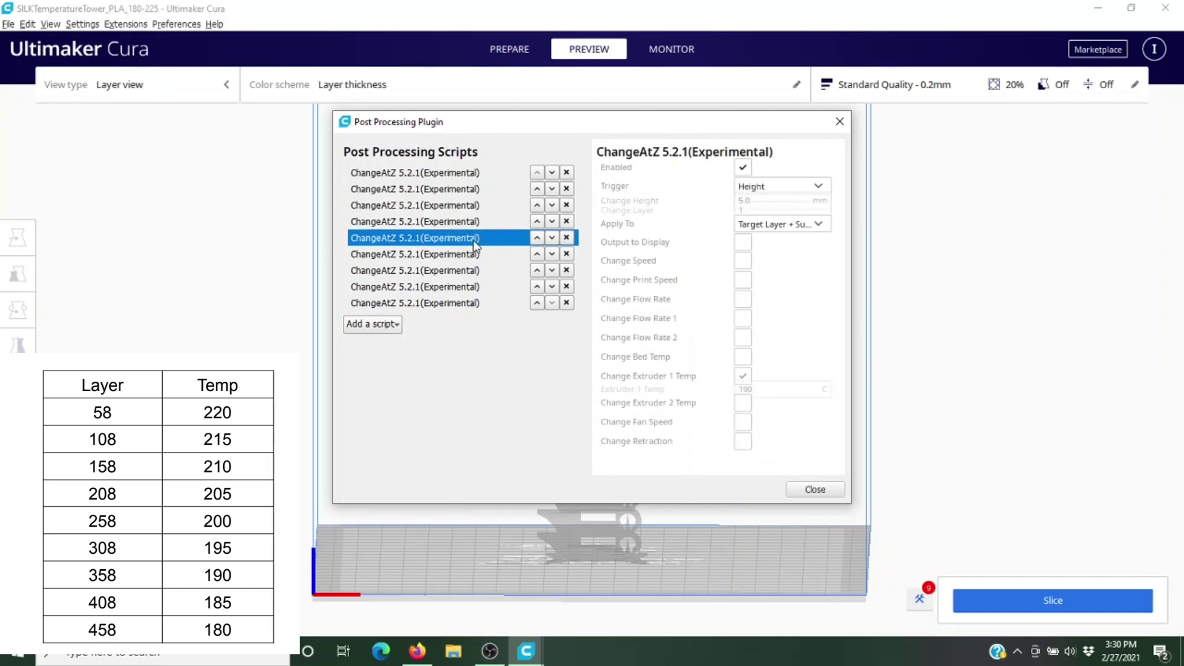
click(782, 187)
click(753, 222)
double_click(746, 205)
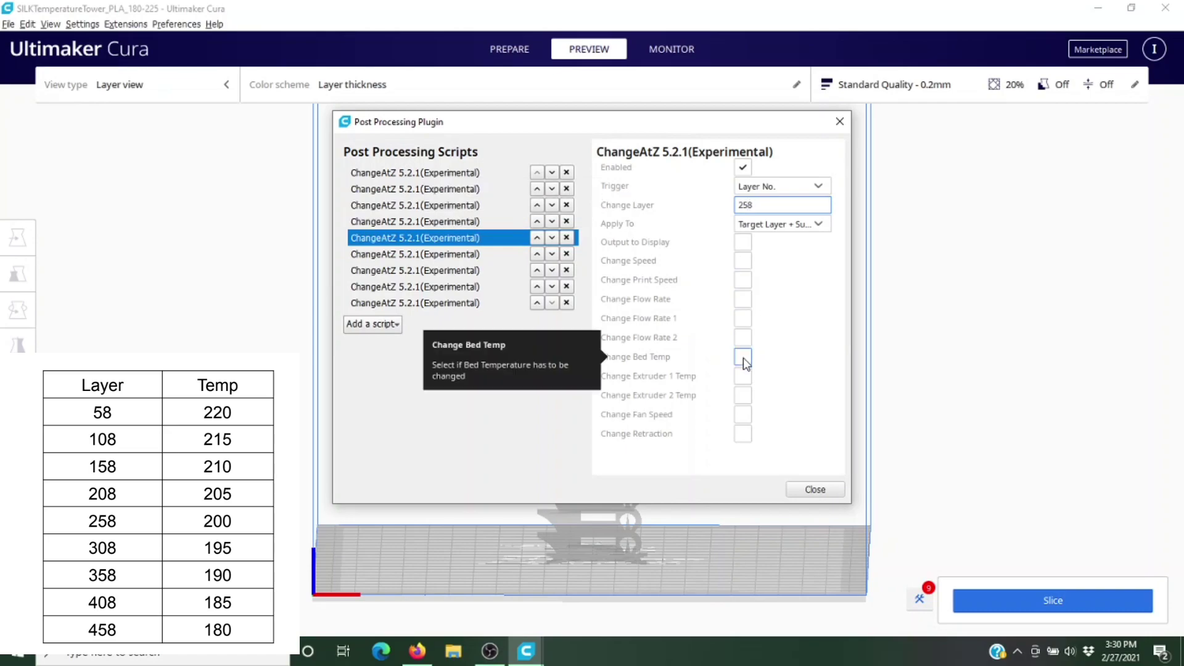
click(742, 375)
double_click(746, 393)
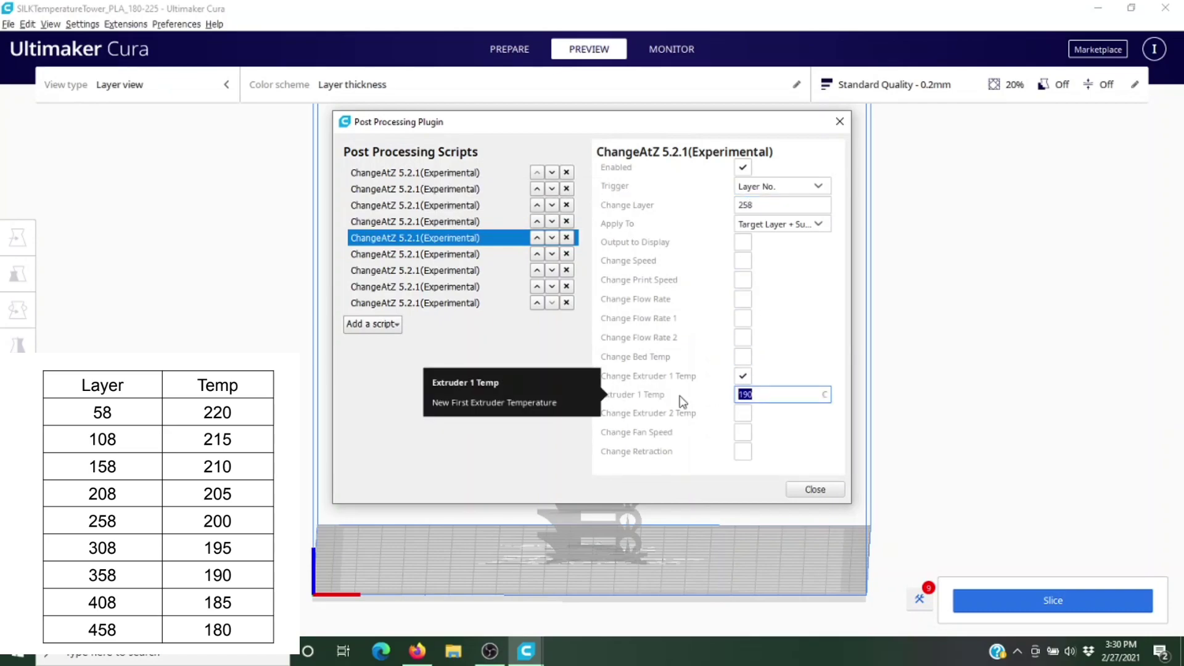
text(200)
click(464, 254)
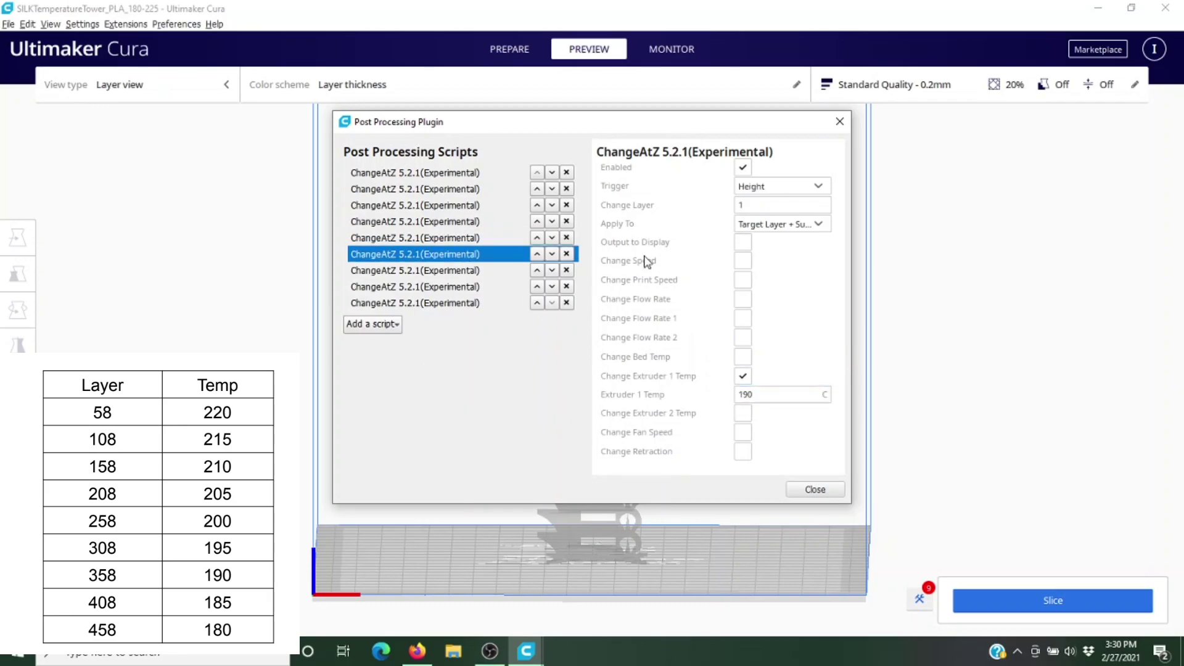
Set the sixth script to trigger at layer 308 with Extruder 1 at 195 °C
click(771, 187)
click(758, 222)
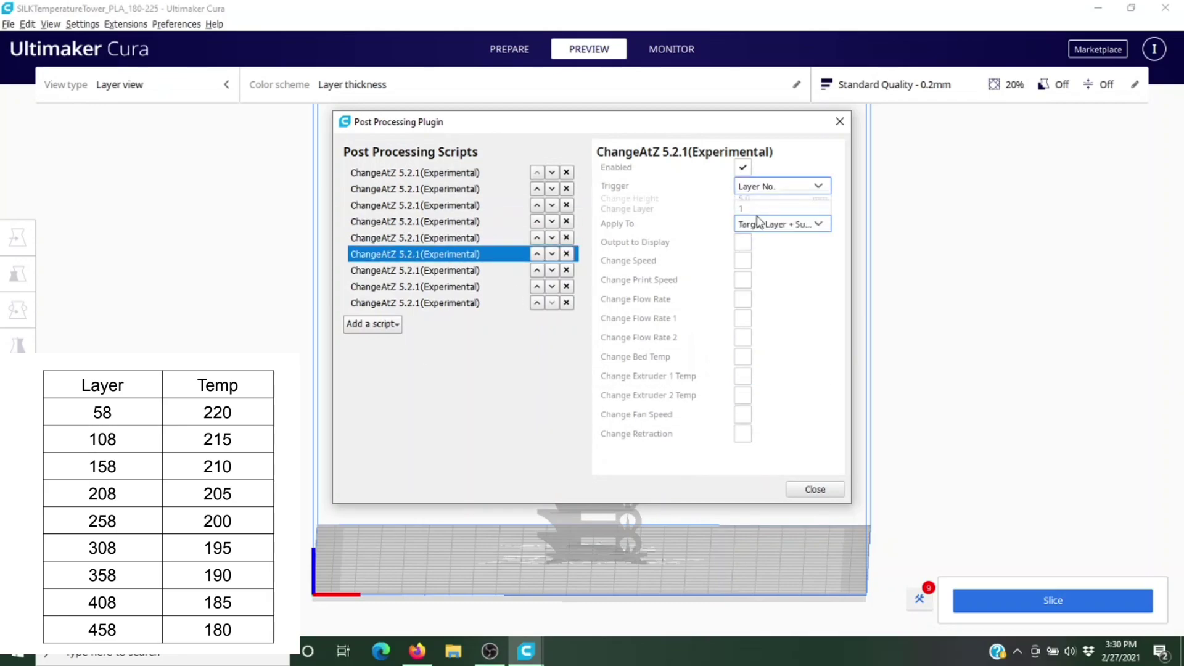
key(ctrl+a)
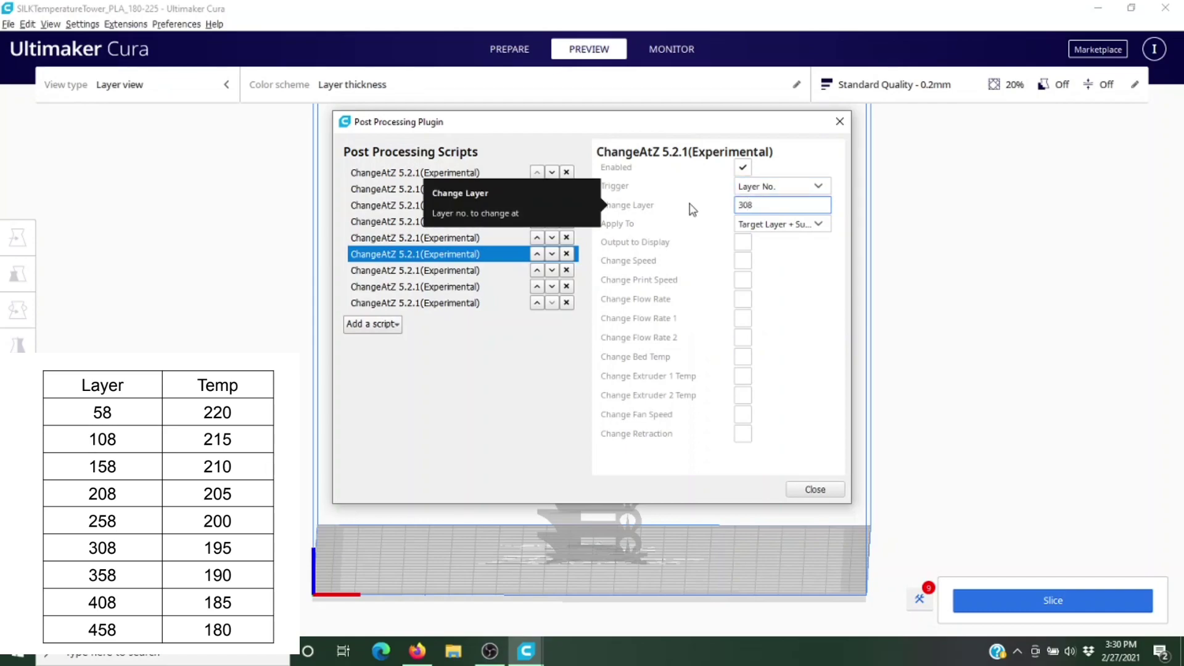
click(747, 380)
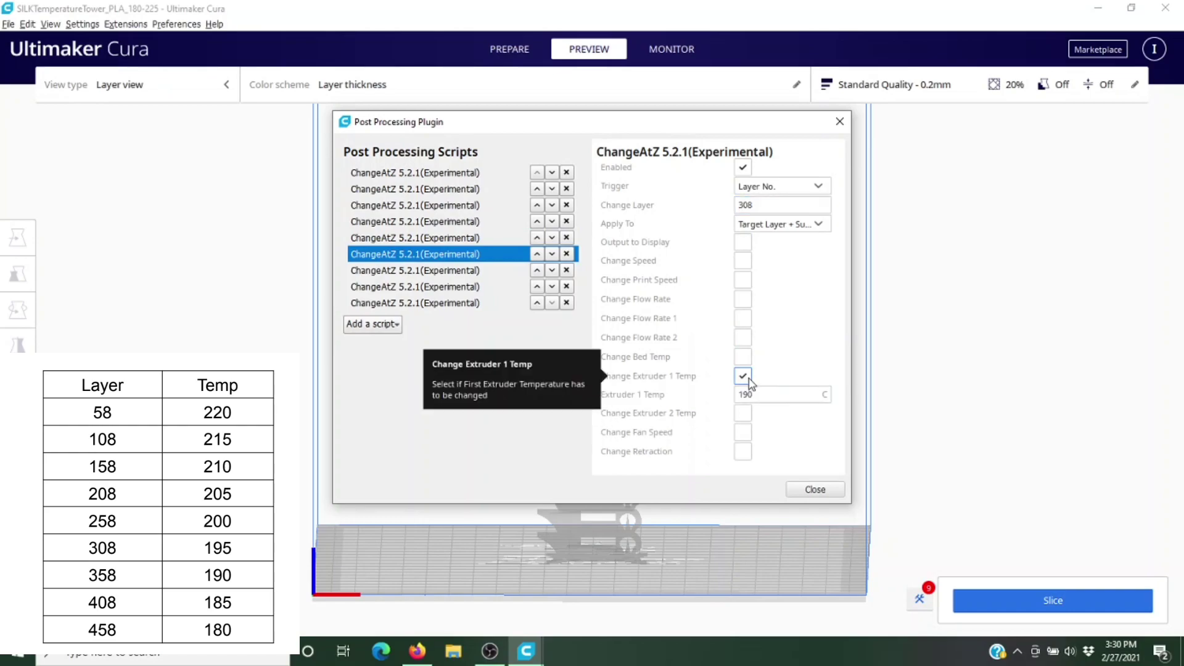
key(Tab)
text(195)
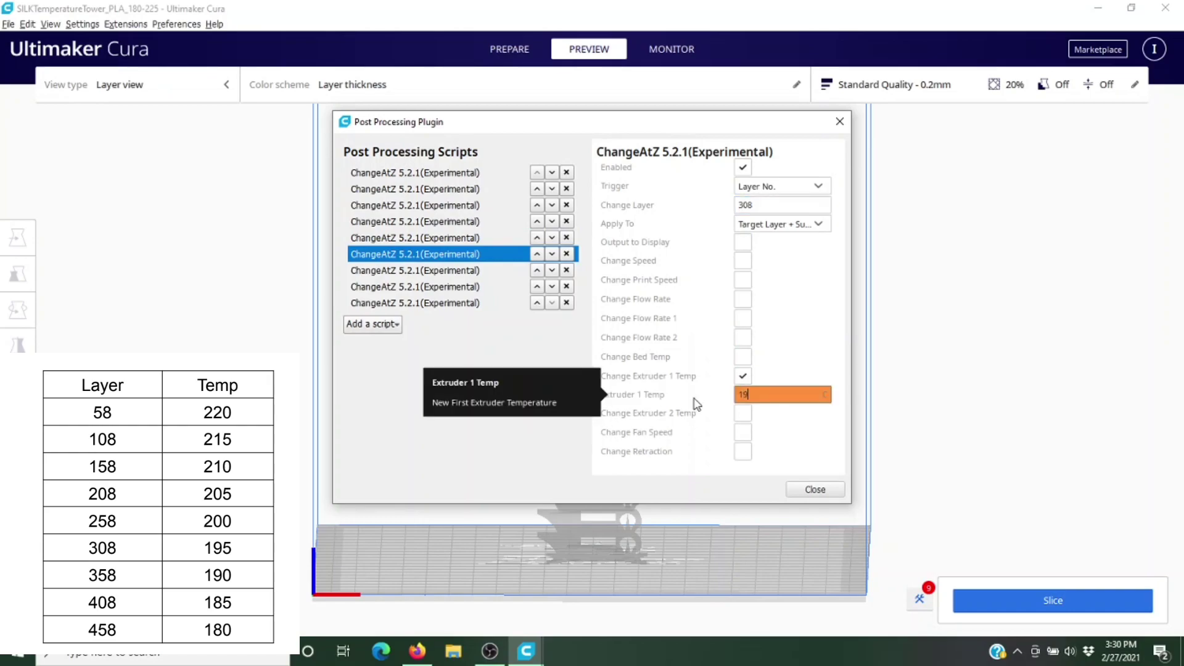
Set the seventh script to trigger at layer 358, entering 185 for Extruder 1 Temp
click(494, 273)
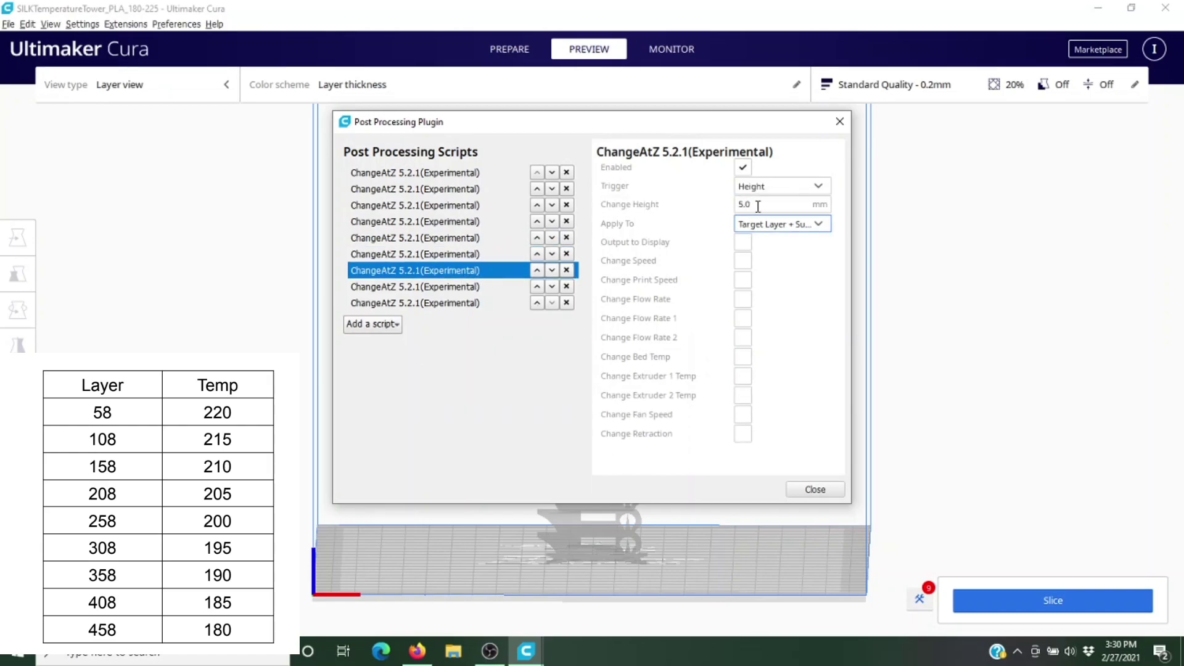
click(768, 187)
click(759, 224)
click(753, 205)
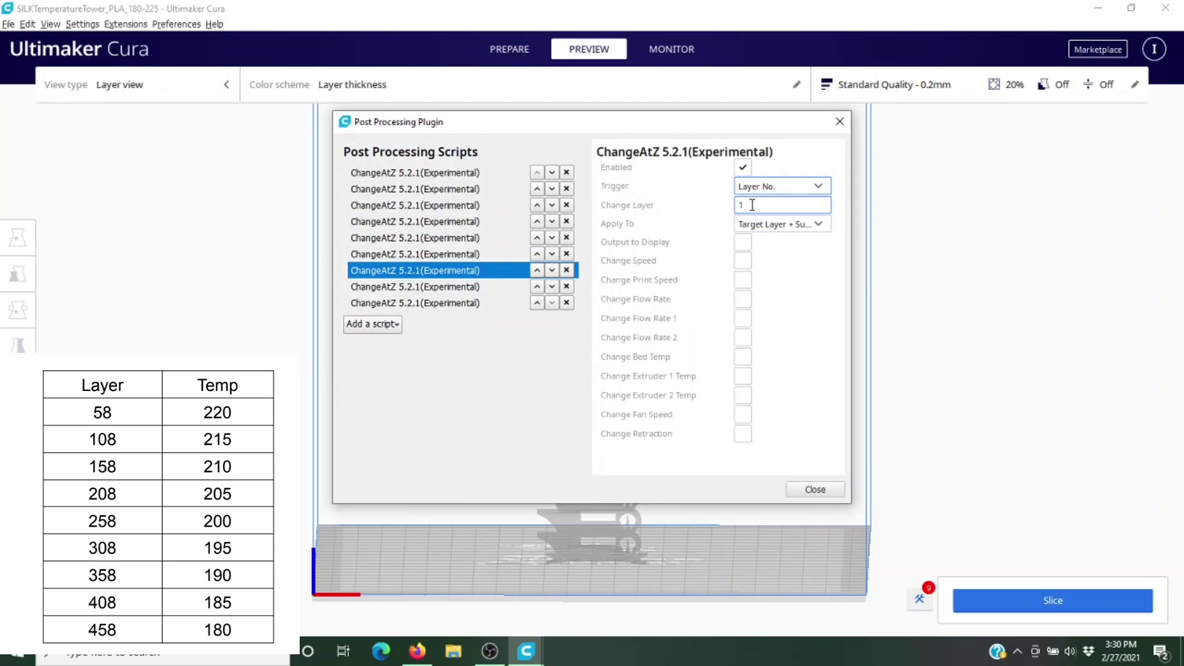
double_click(741, 205)
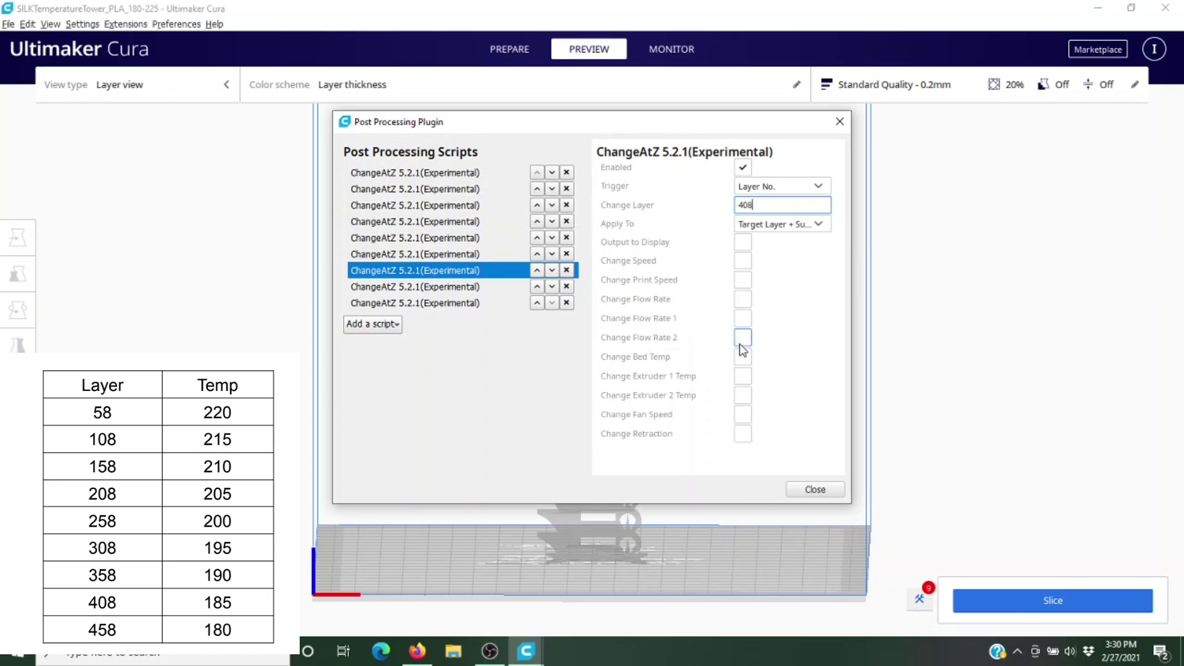
click(743, 377)
click(762, 394)
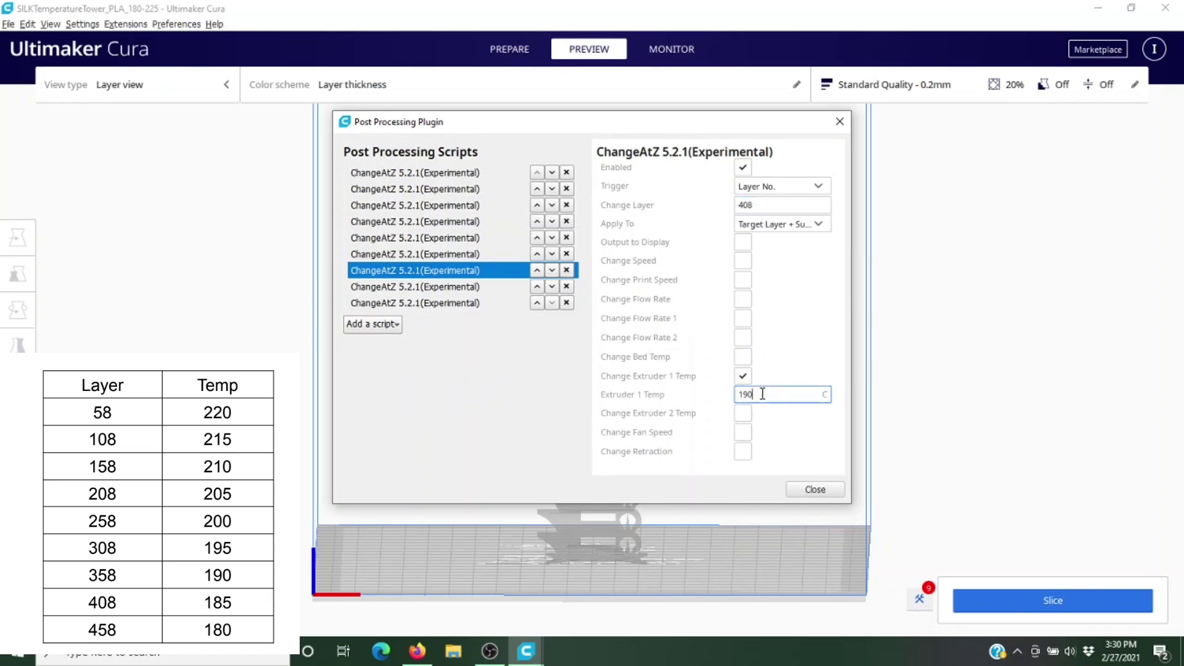
drag(762, 394, 572, 396)
text(185)
Switch the eighth script's trigger to Layer No. and select its Change Layer value
click(445, 289)
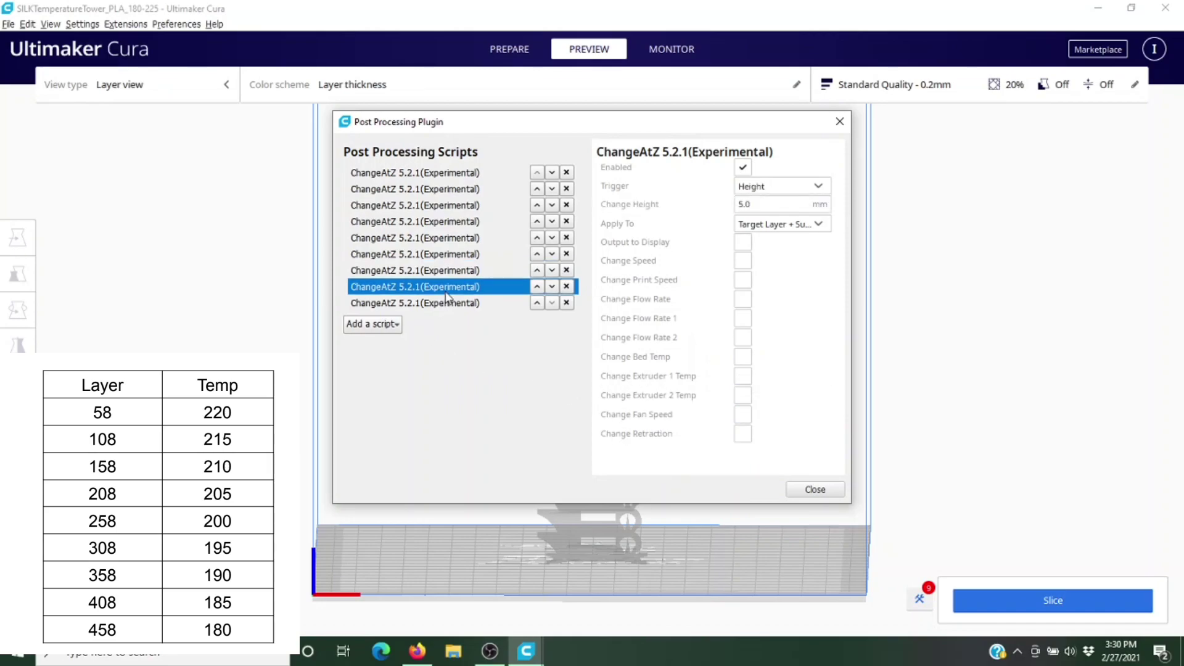
click(771, 186)
click(757, 218)
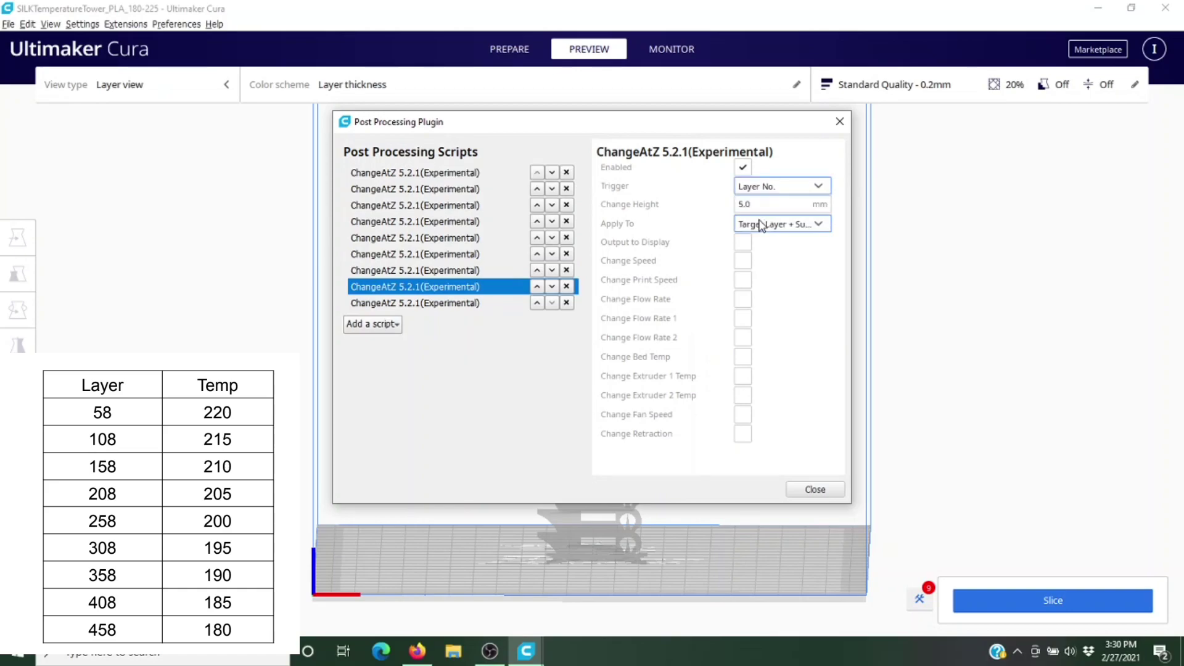
double_click(768, 205)
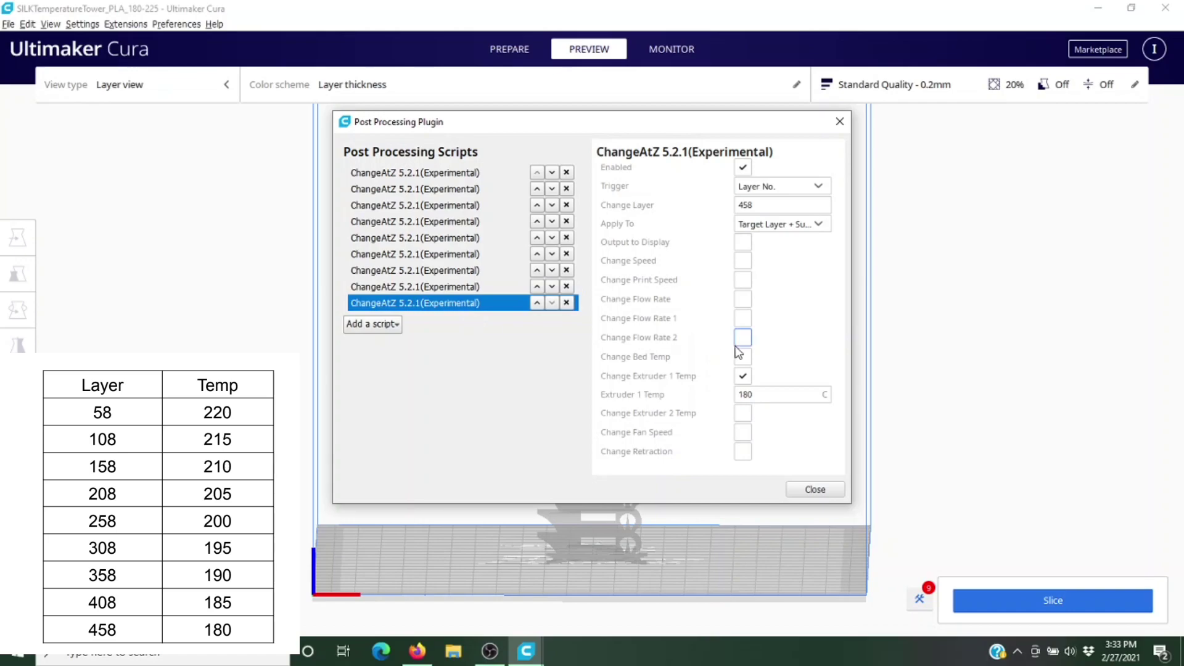
Check each script's layer and temperature from the eighth up to the first, then close the plugin
click(435, 286)
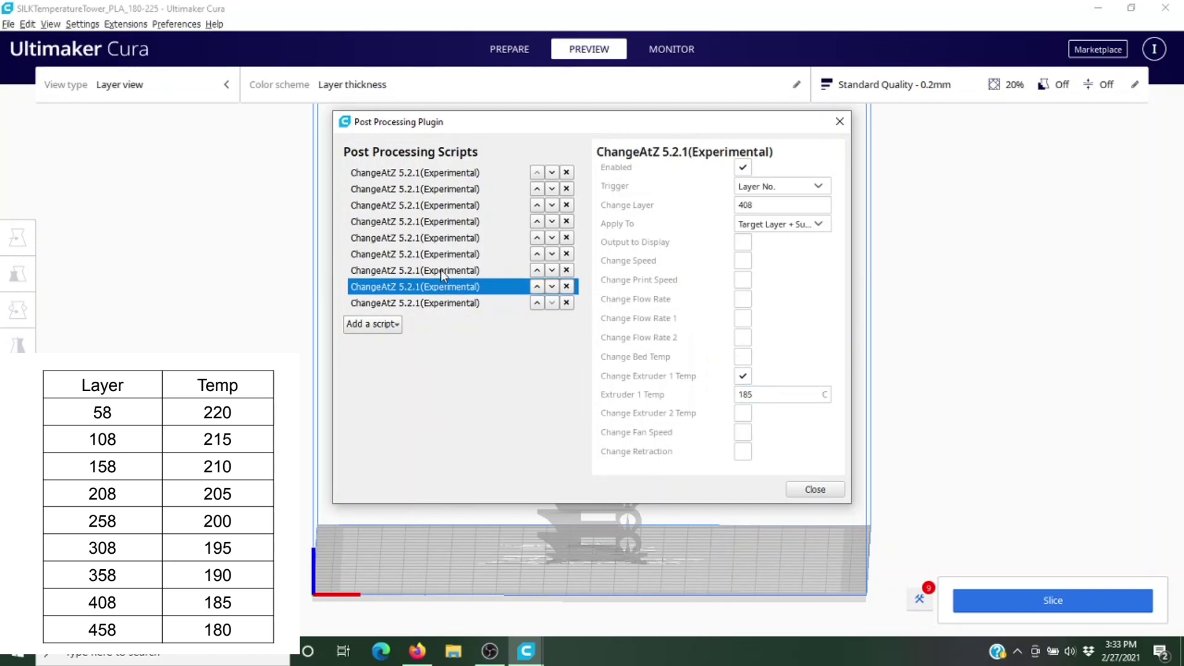
click(441, 270)
click(442, 254)
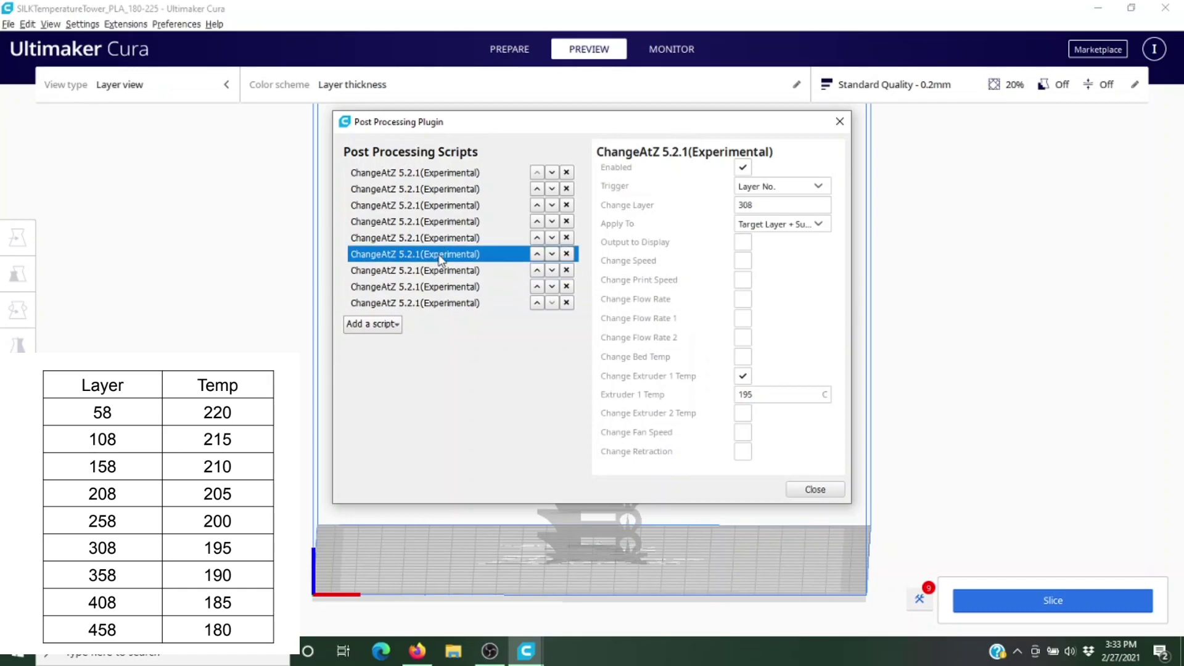
click(441, 241)
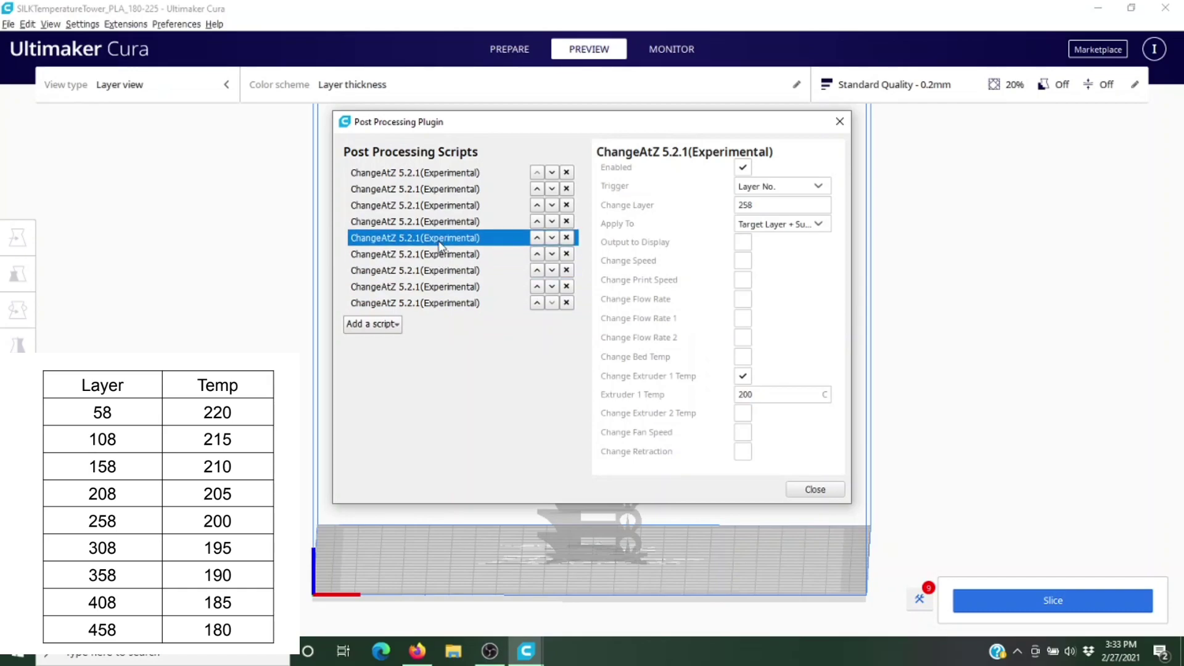
click(438, 223)
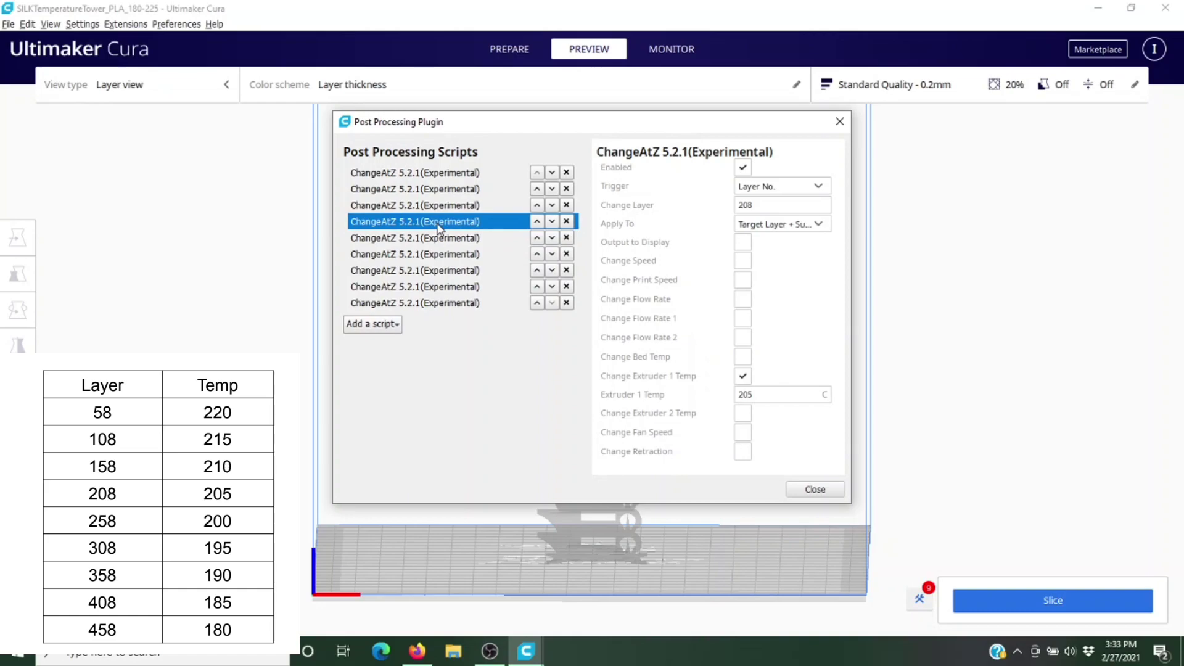
click(437, 206)
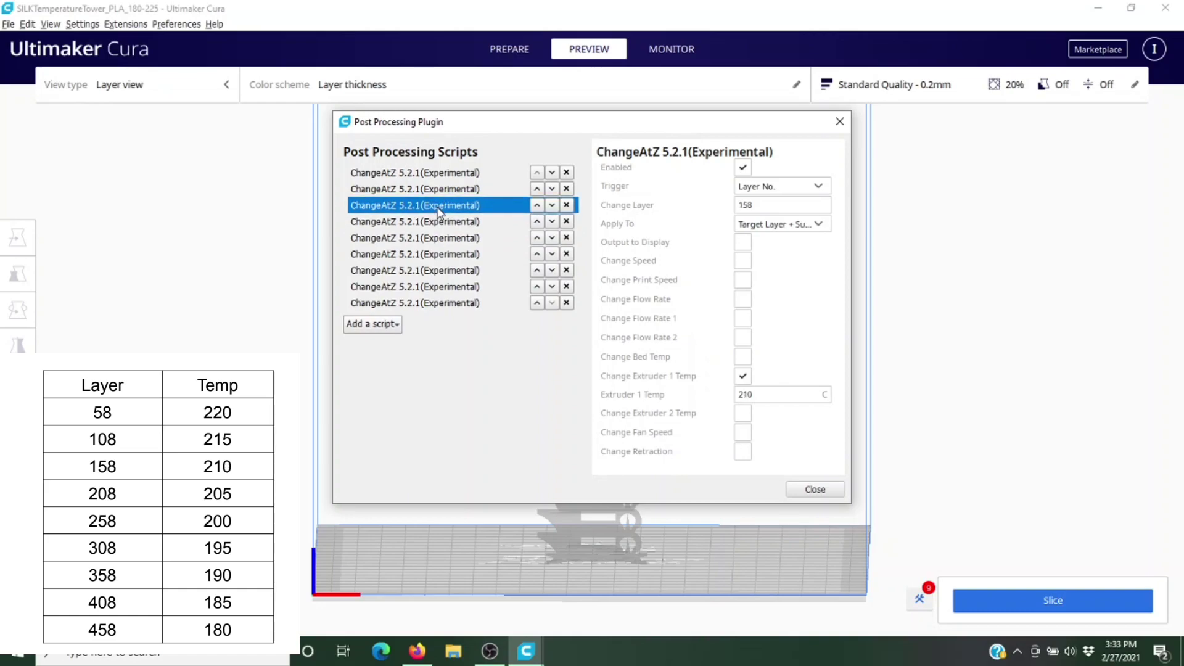
click(437, 191)
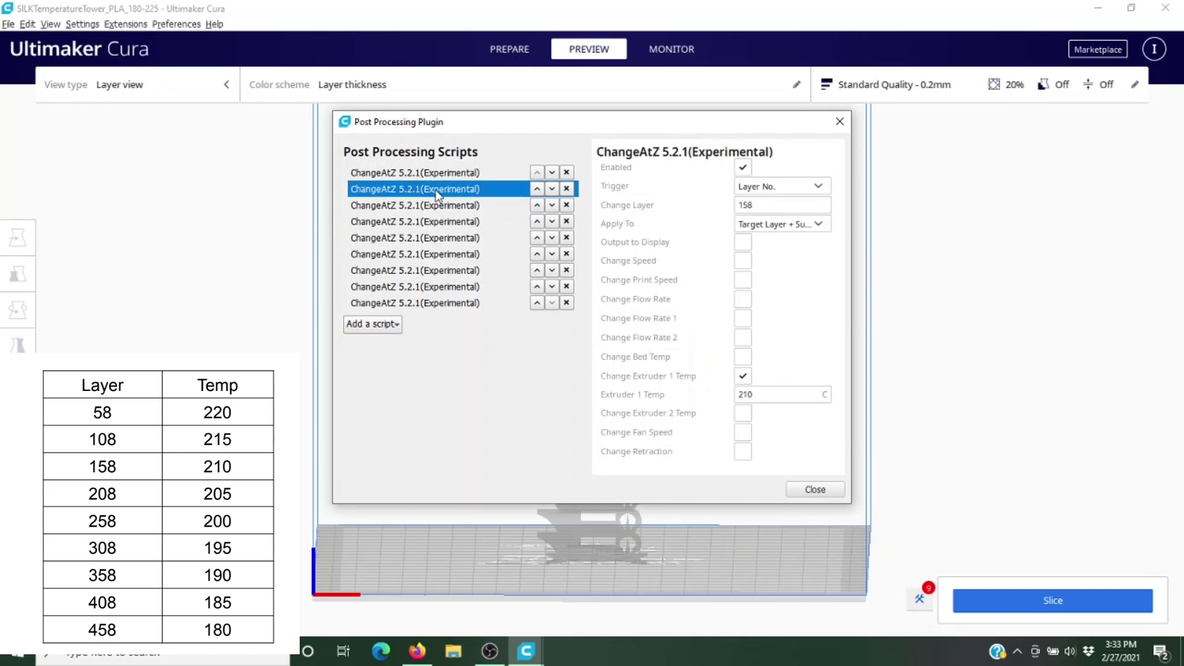
click(436, 174)
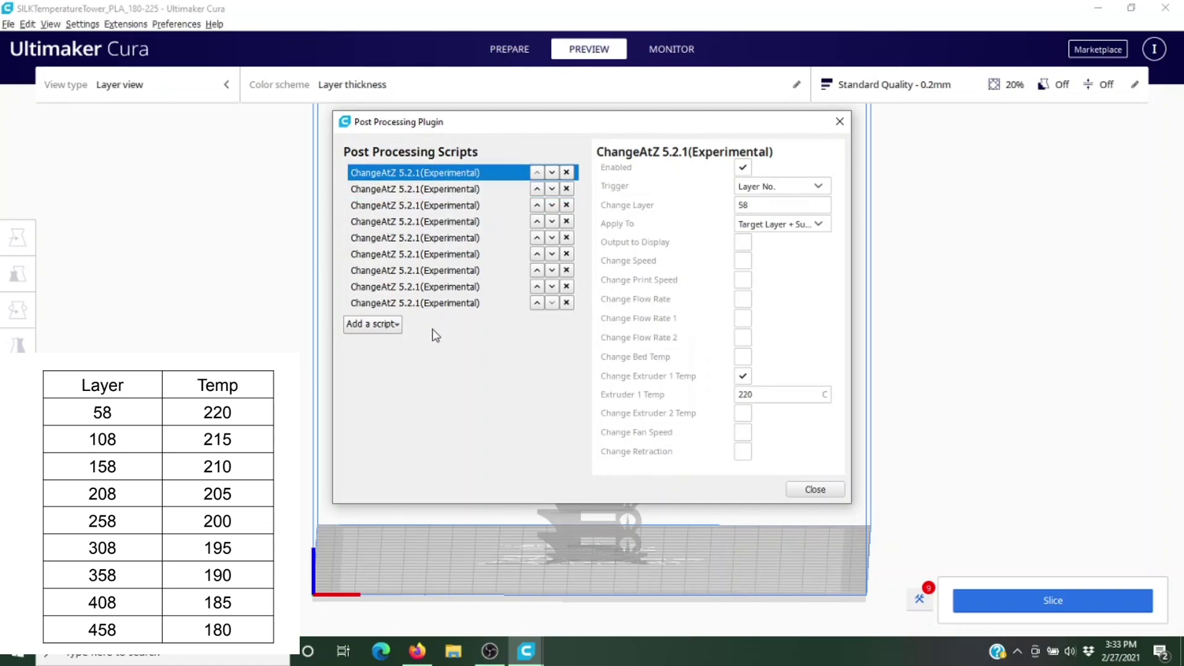
click(811, 490)
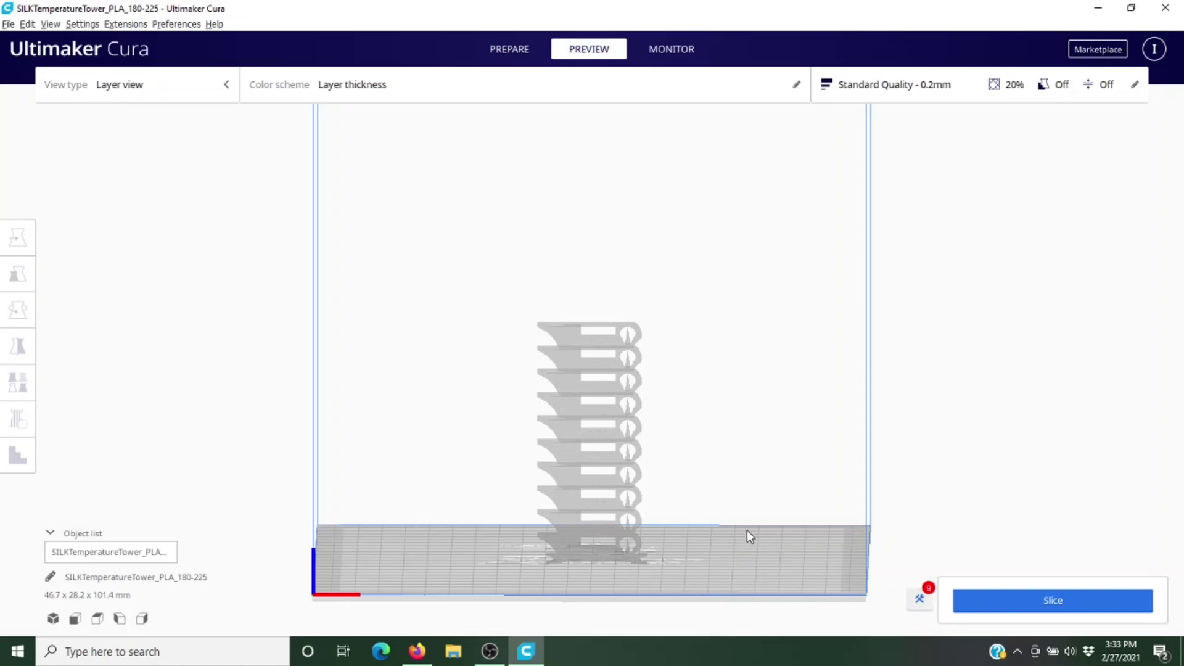
Slice the tower with the nine ChangeAtZ scripts applied, giving a 4 h 20 min, 19 g estimate
click(1088, 616)
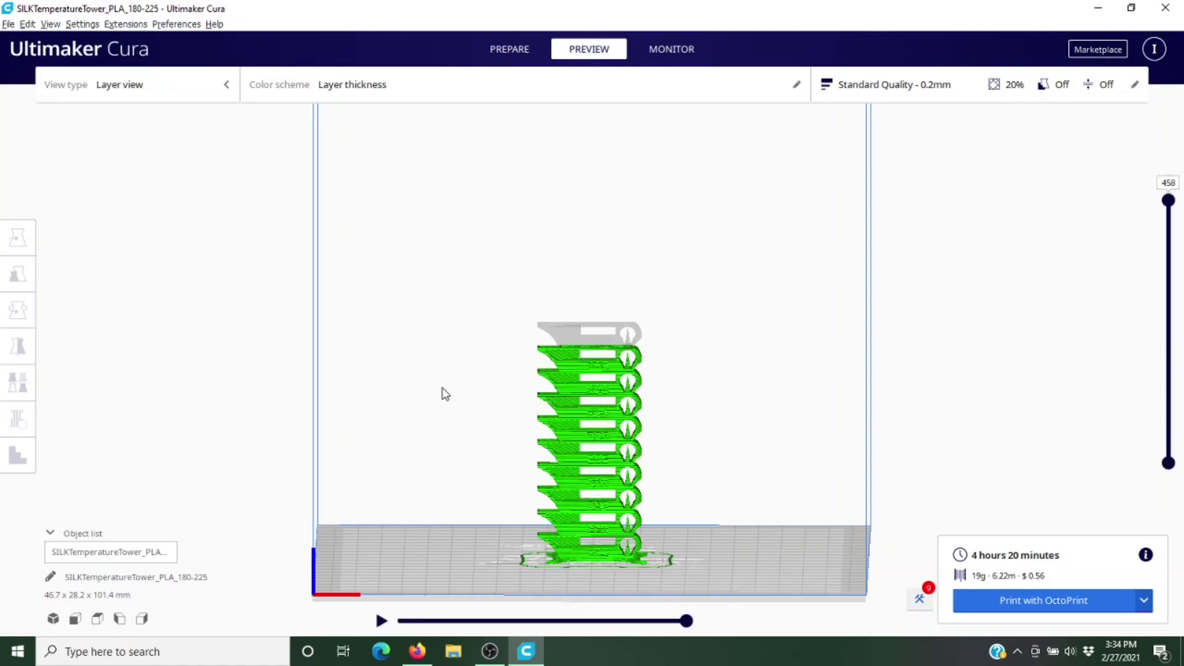
Show all layers up to 507, rotate the tower, and reveal the output options next to Print with OctoPrint
drag(1170, 198, 1097, 176)
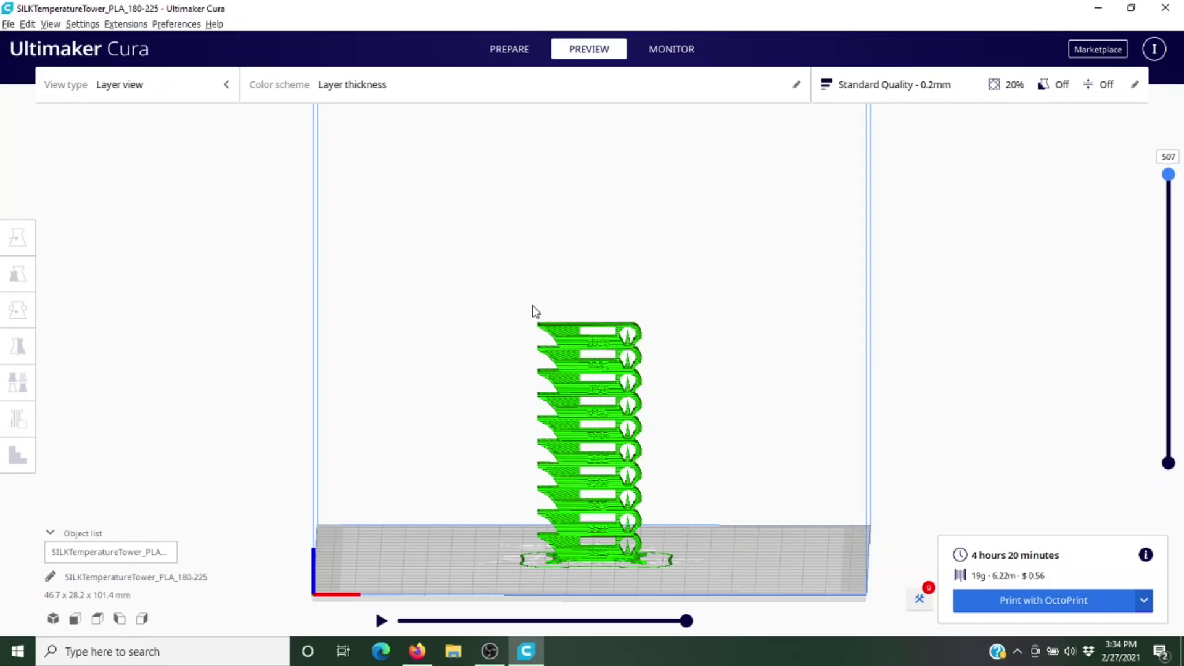
right_drag(534, 312, 567, 331)
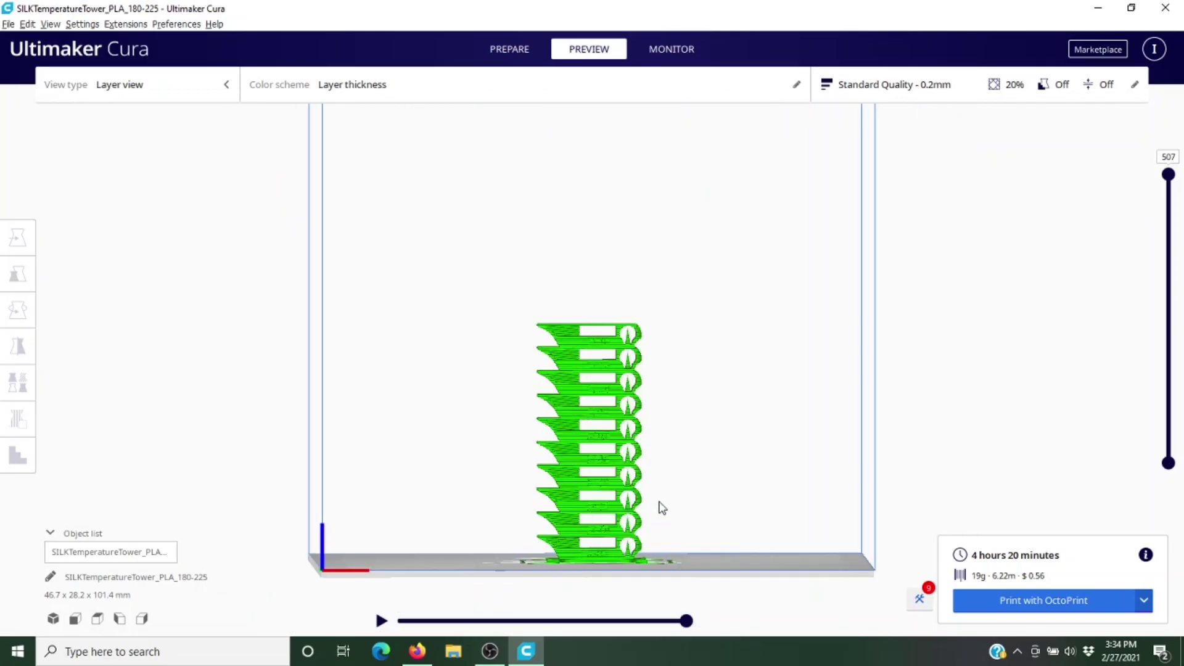
click(1144, 601)
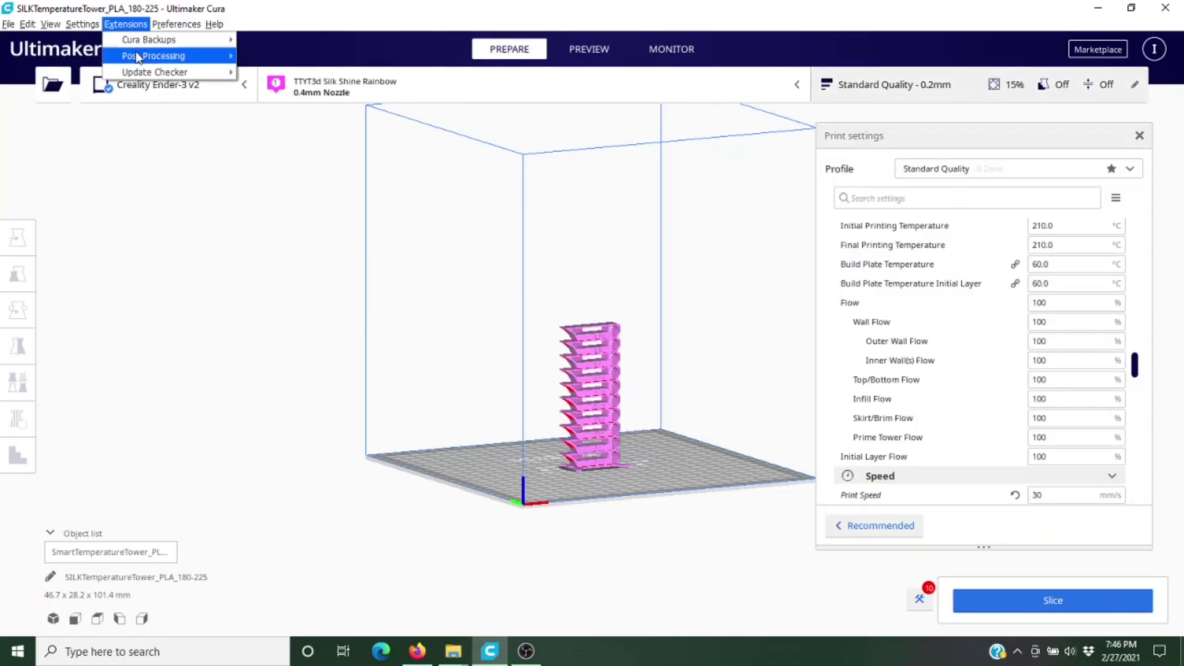
Reopen Modify G-Code and delete ChangeAtZ scripts until only five remain
mouse_move(148, 56)
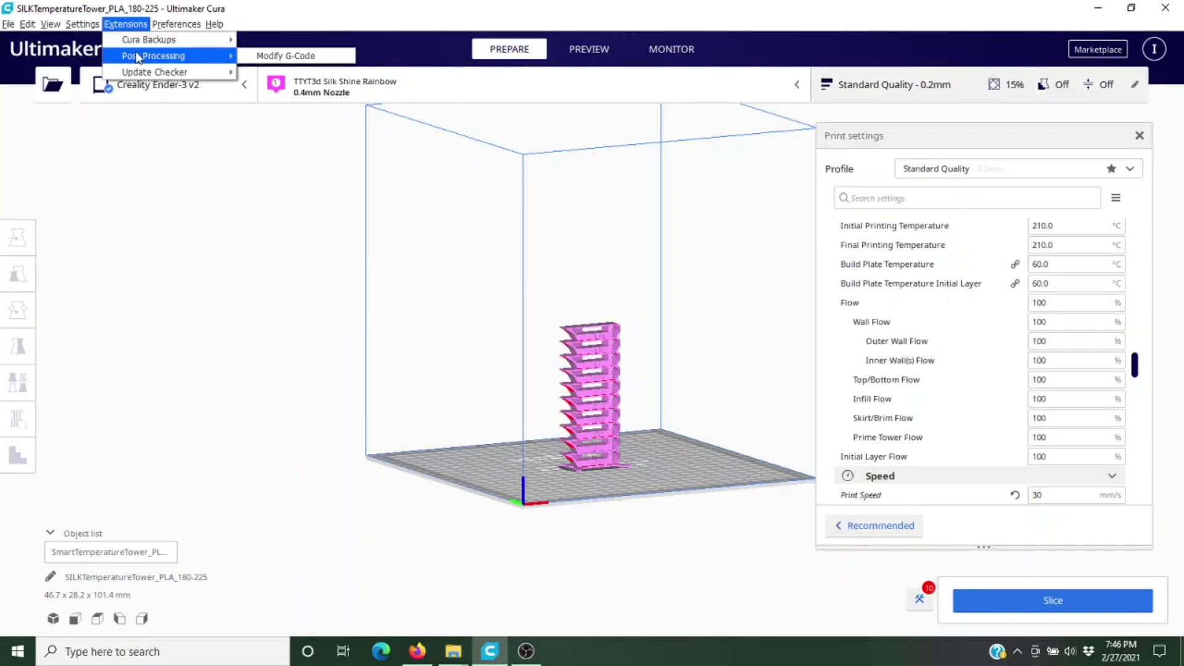
click(262, 59)
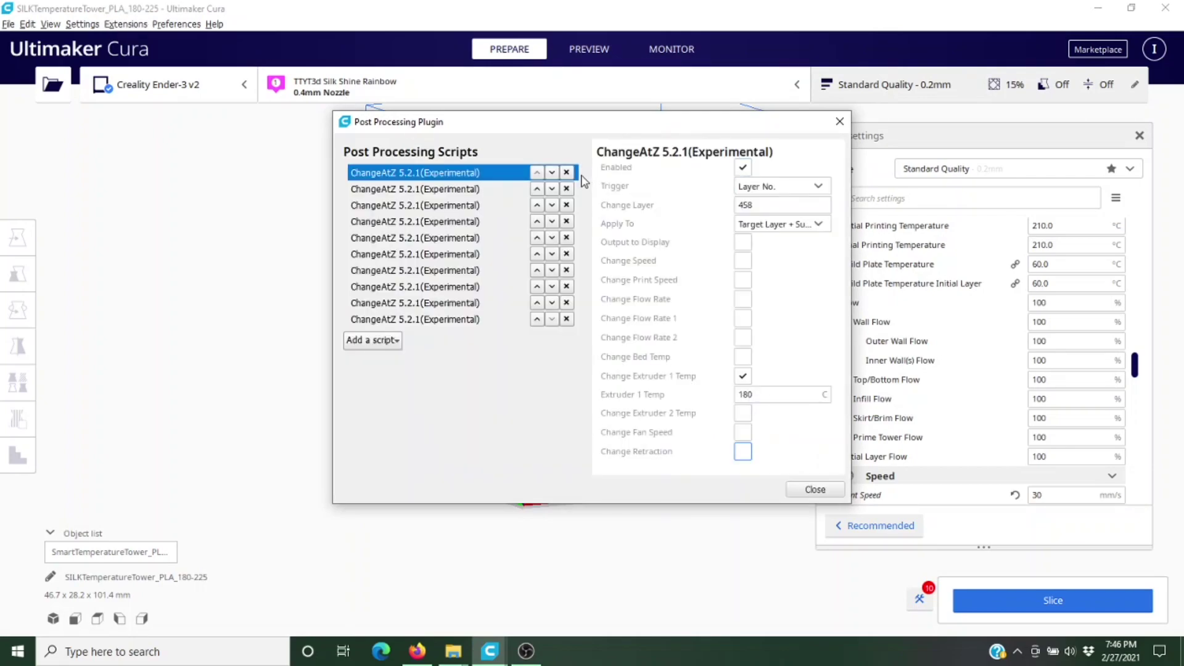
click(566, 172)
click(566, 172)
click(567, 173)
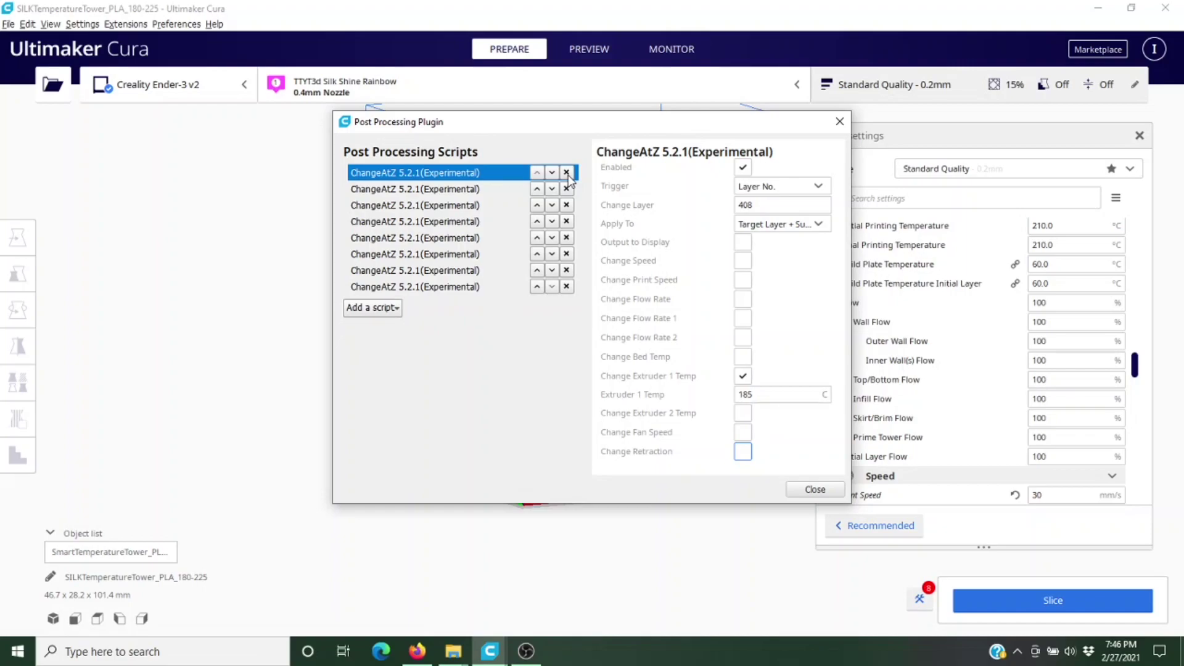
click(567, 189)
click(566, 205)
click(566, 205)
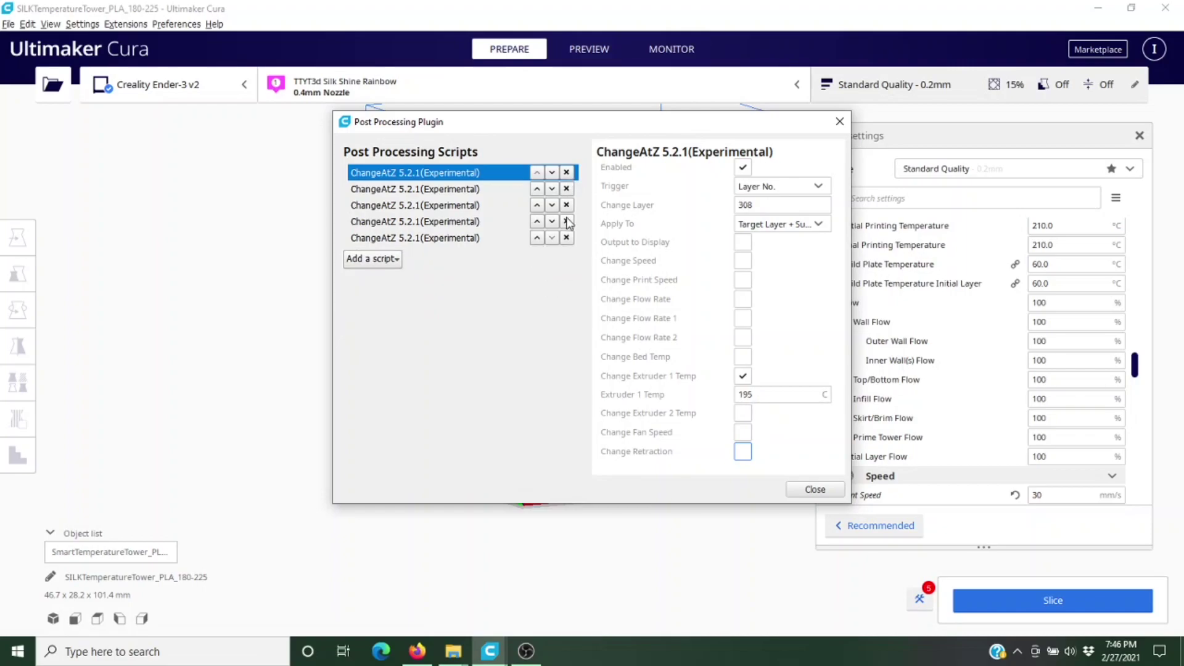